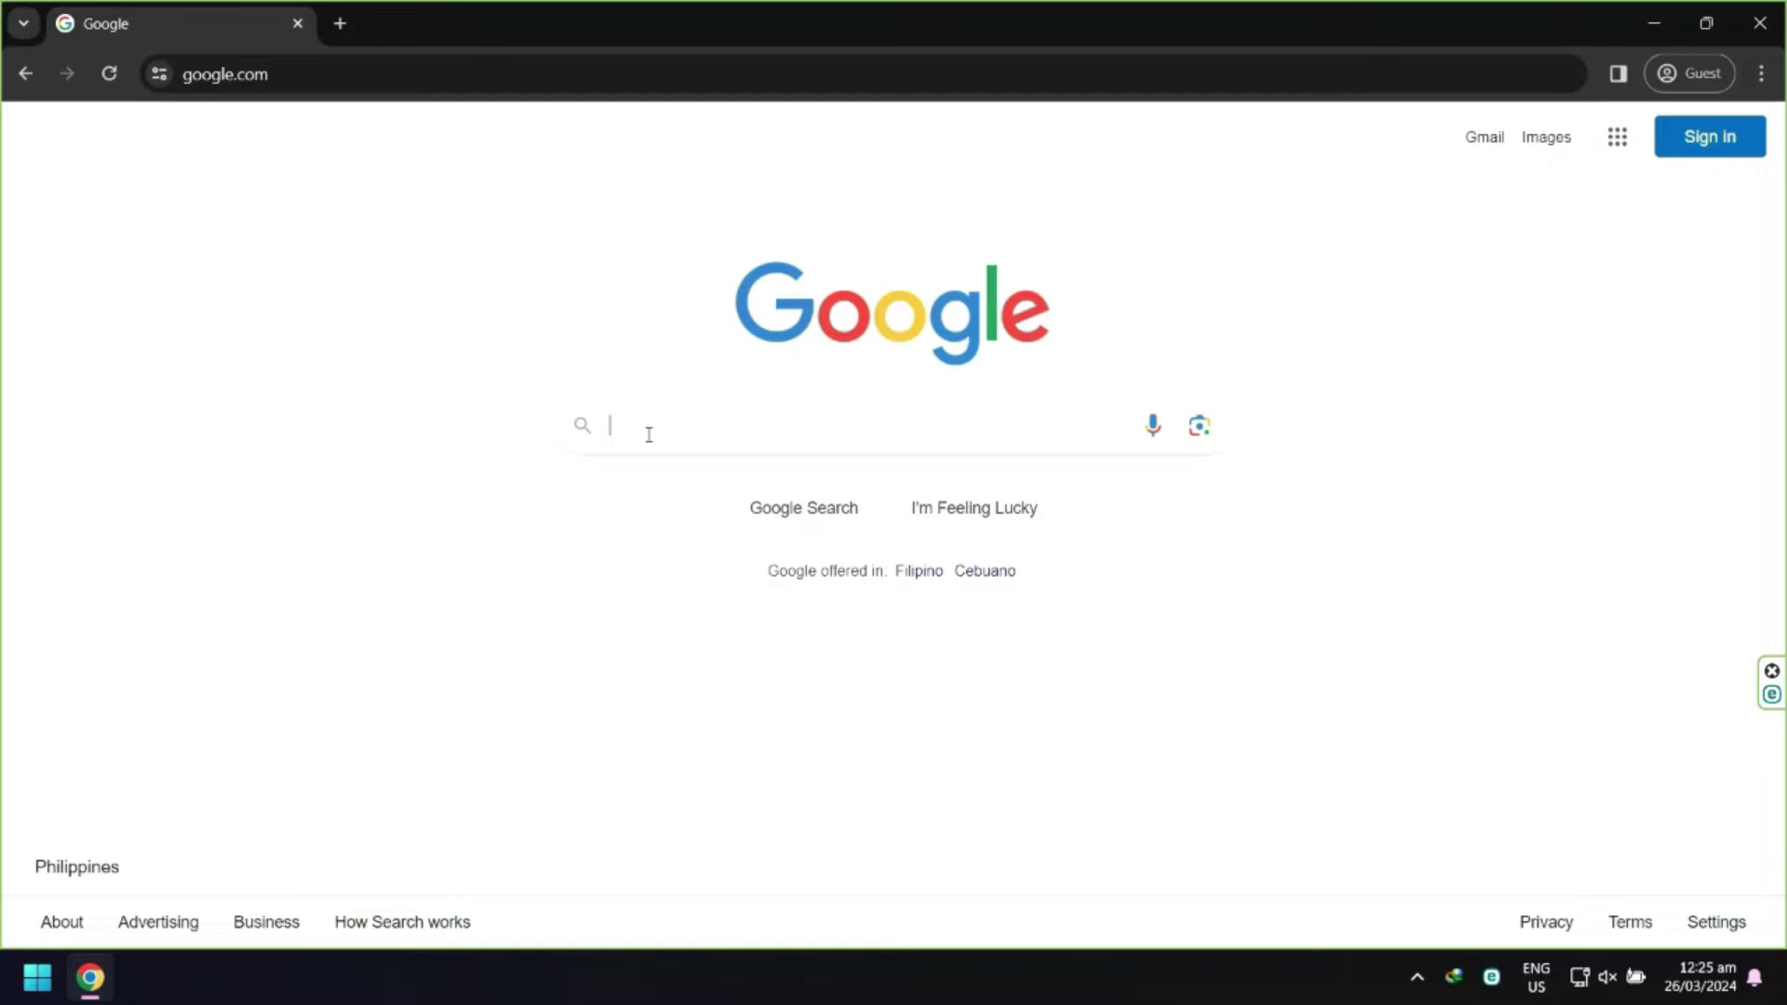
# Search Google for 'bluestacks 5 download'
pyautogui.click(649, 435)
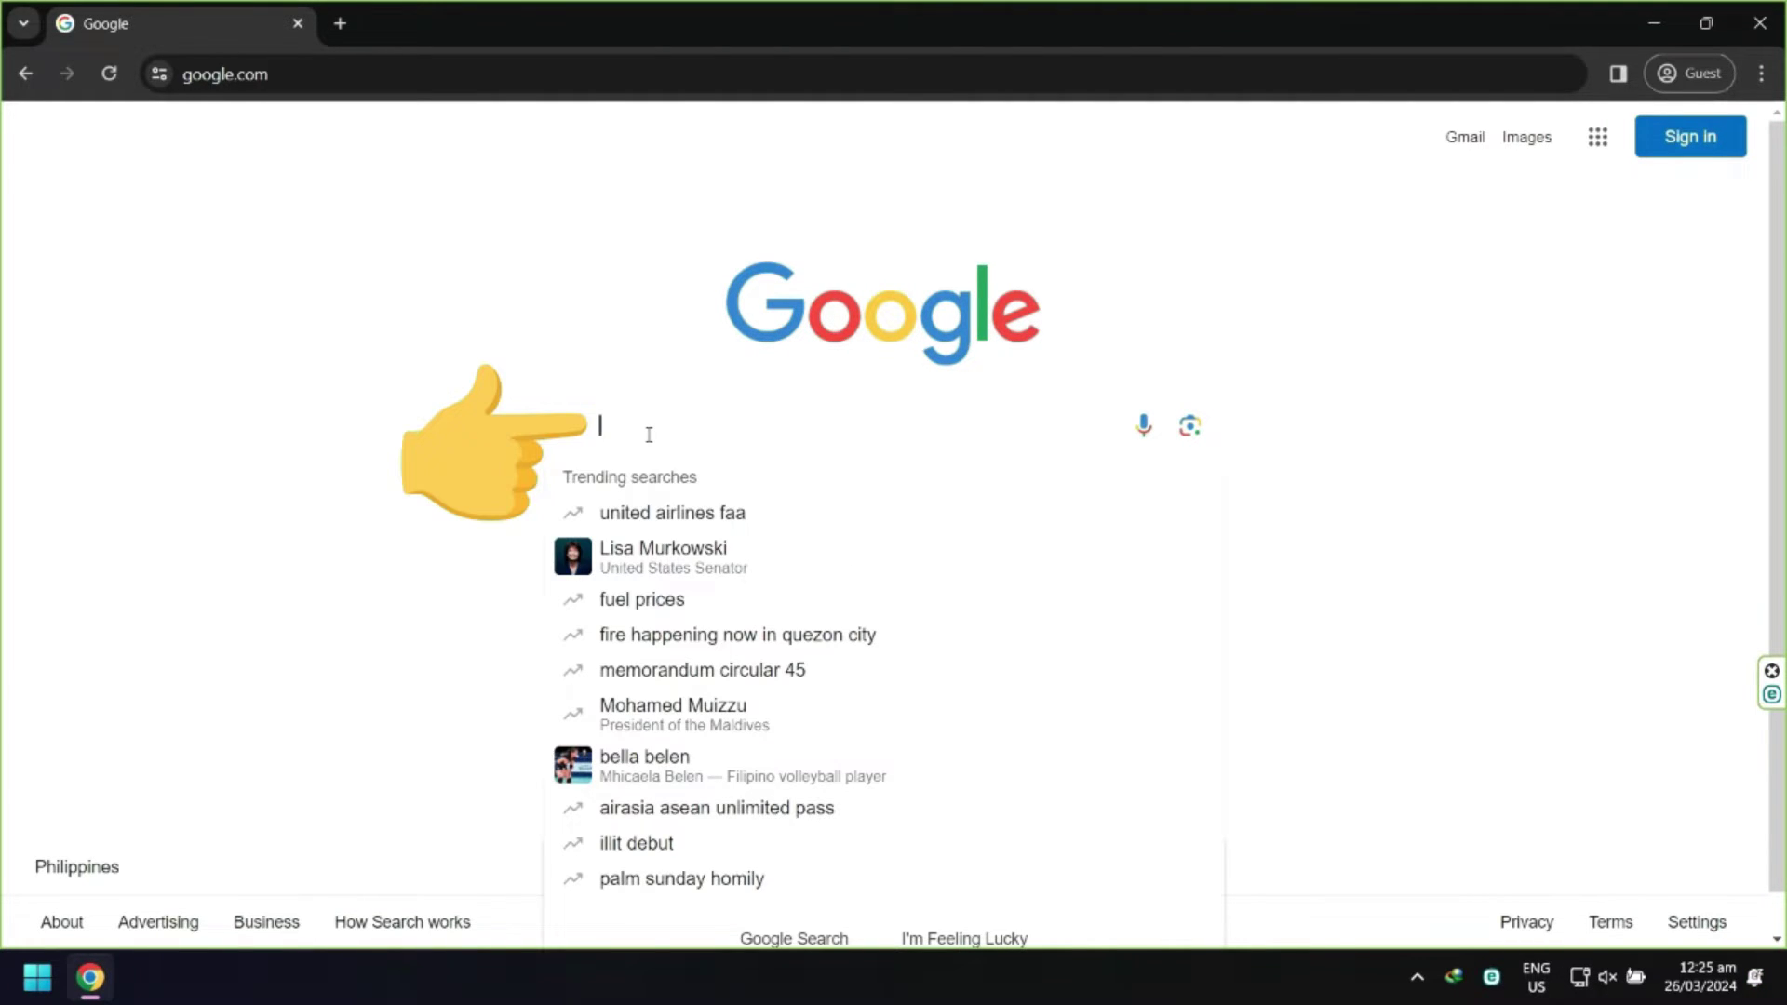
pyautogui.write('bluestacks 5 download')
pyautogui.press('Return')
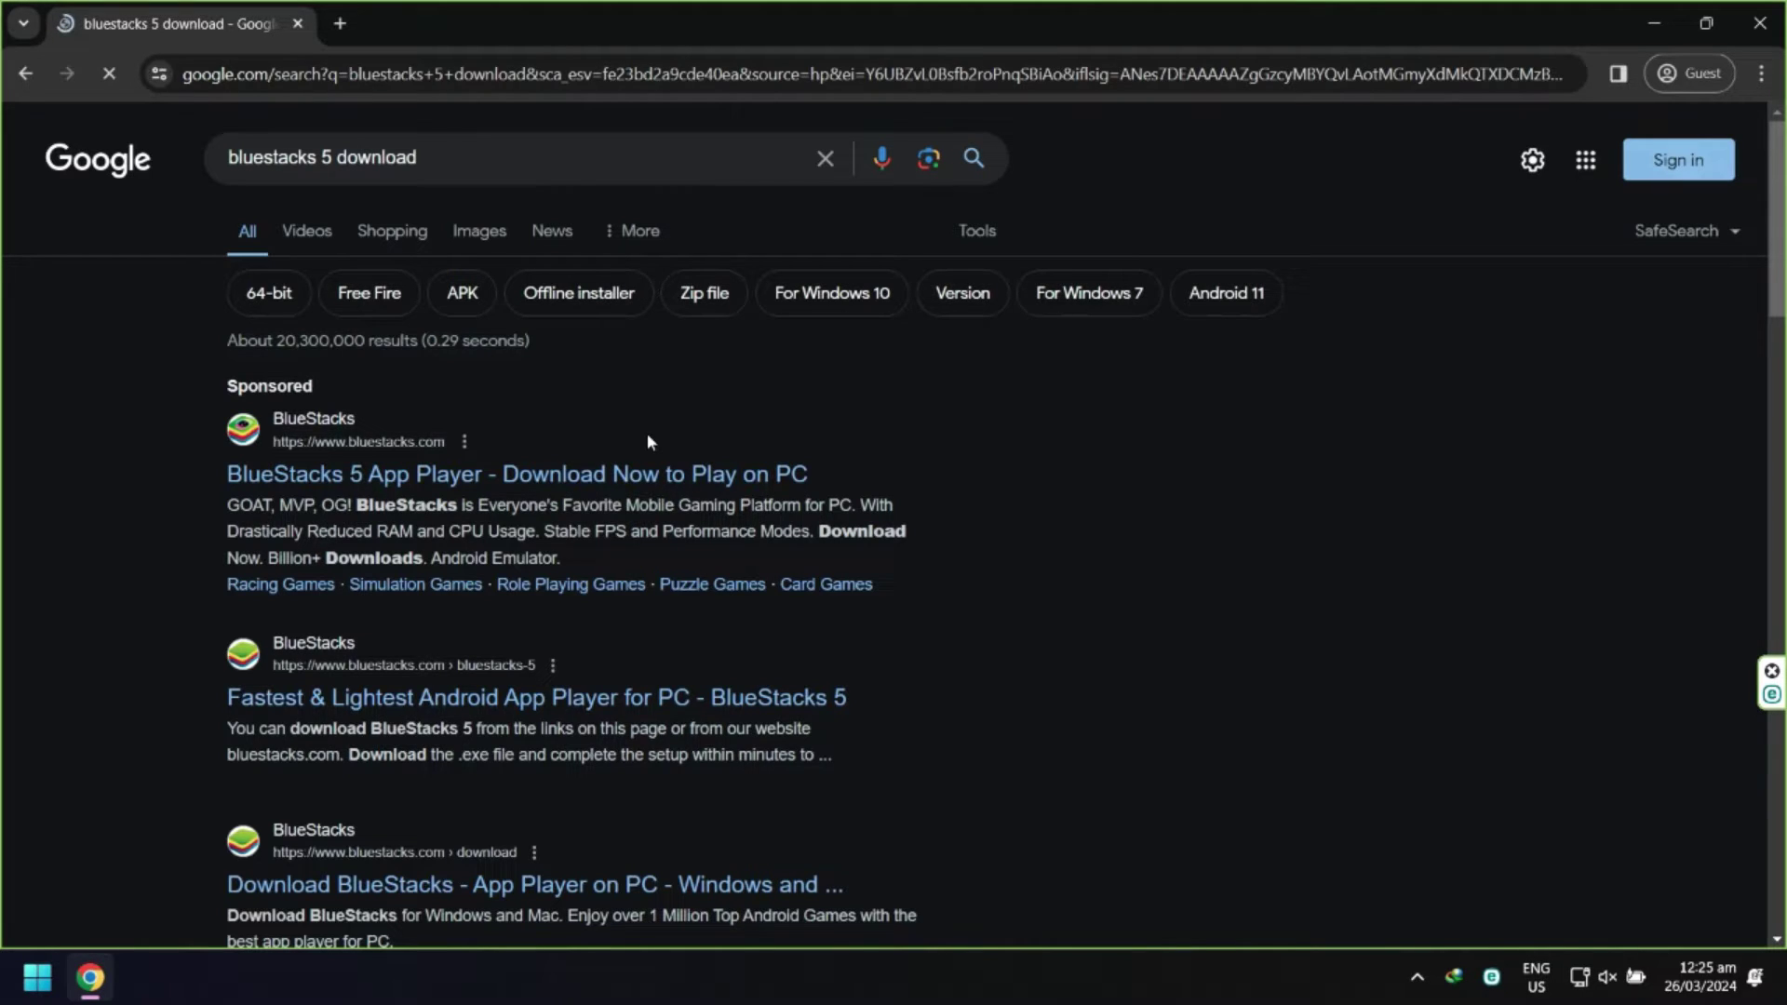
# Download the BlueStacks 5 installer from the official site and run it from the desktop
pyautogui.click(424, 693)
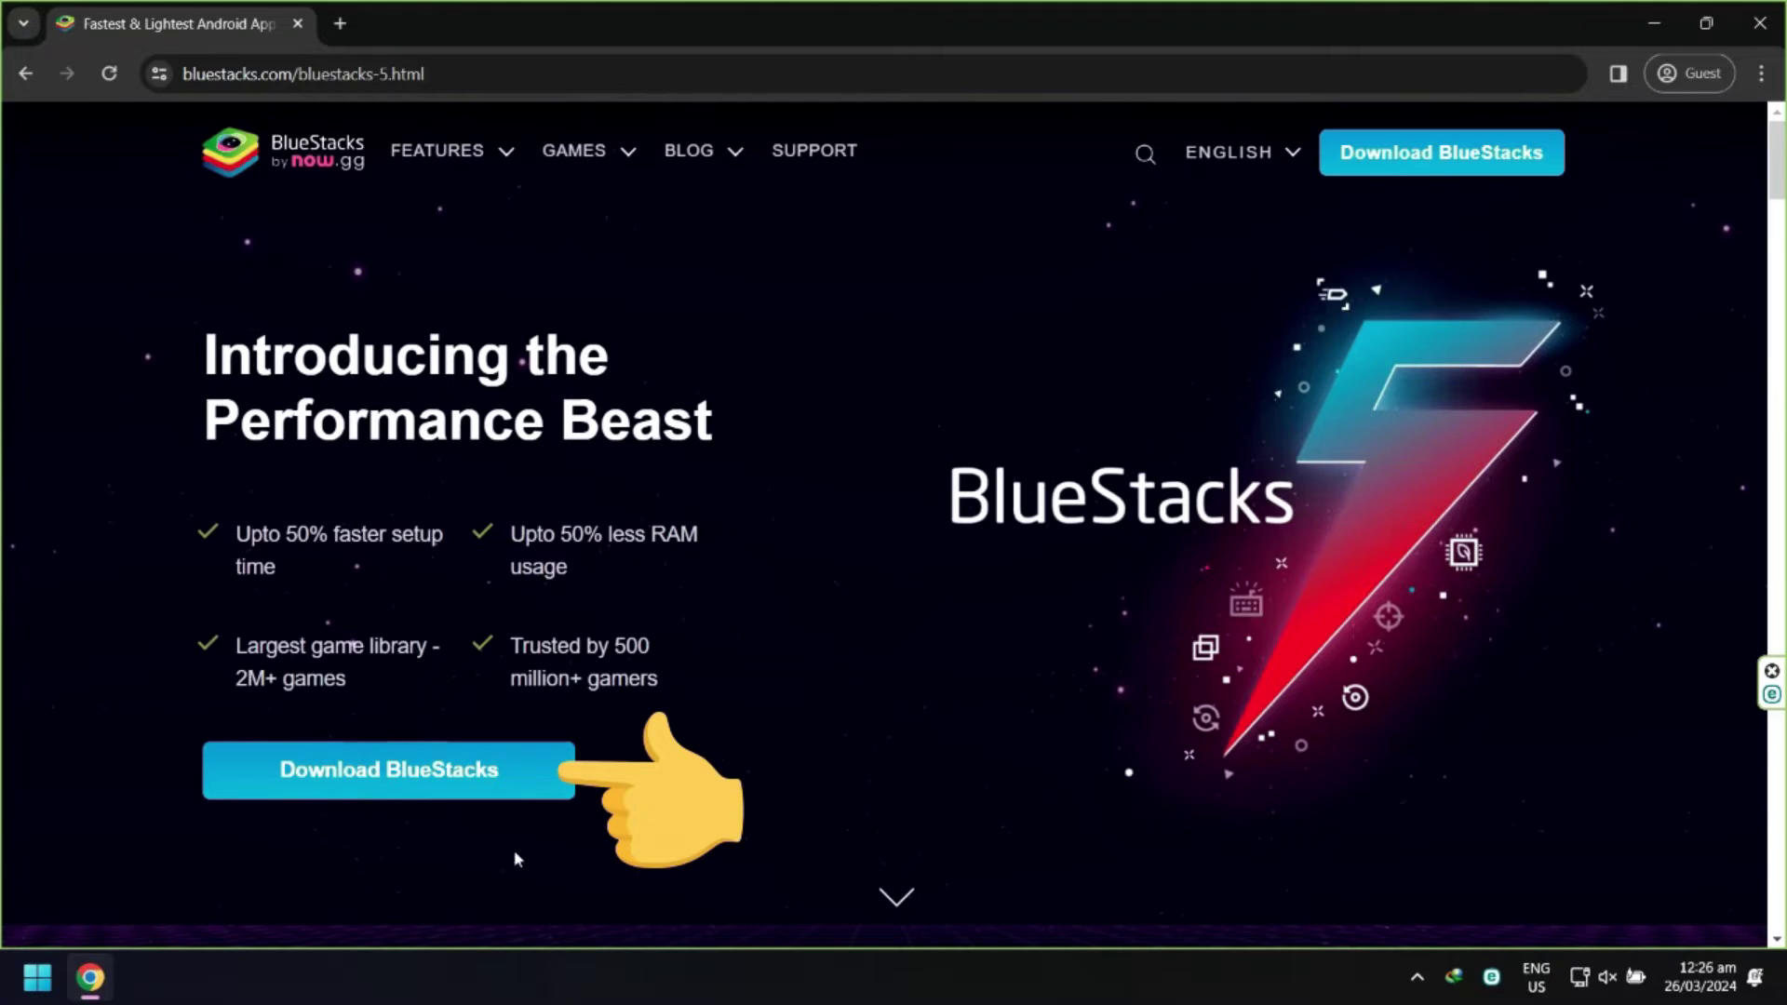
pyautogui.click(400, 789)
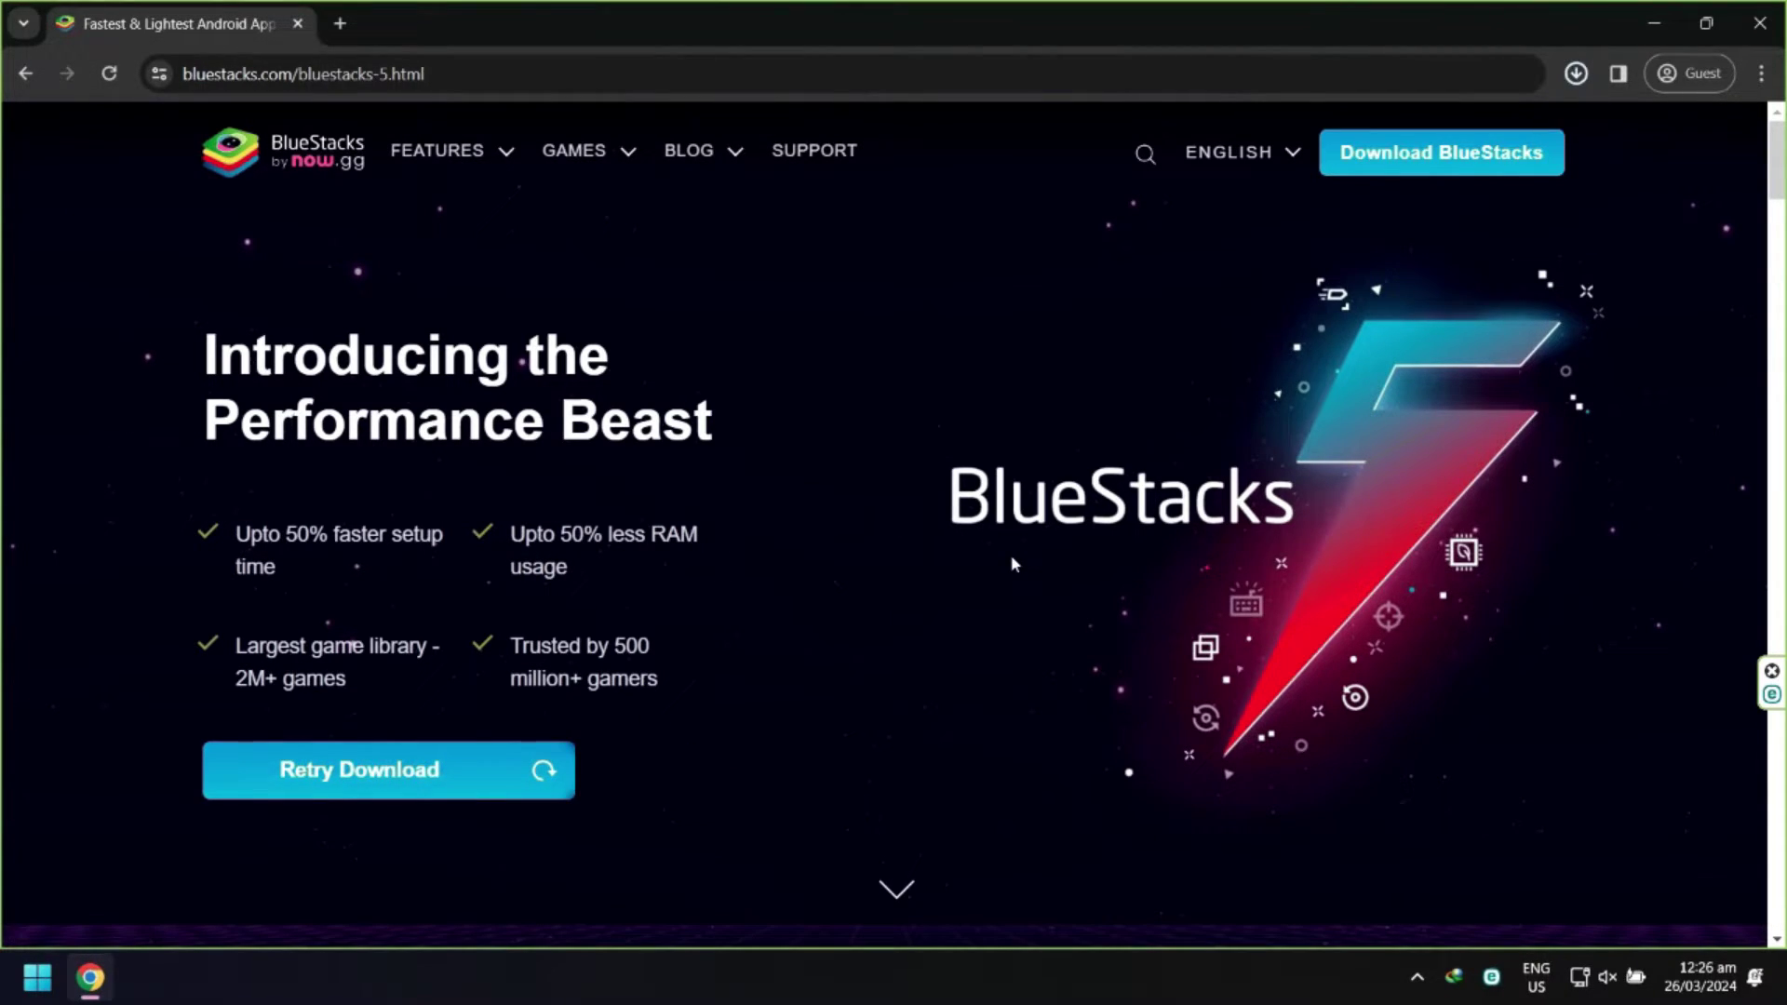
pyautogui.click(1654, 25)
pyautogui.click(81, 65)
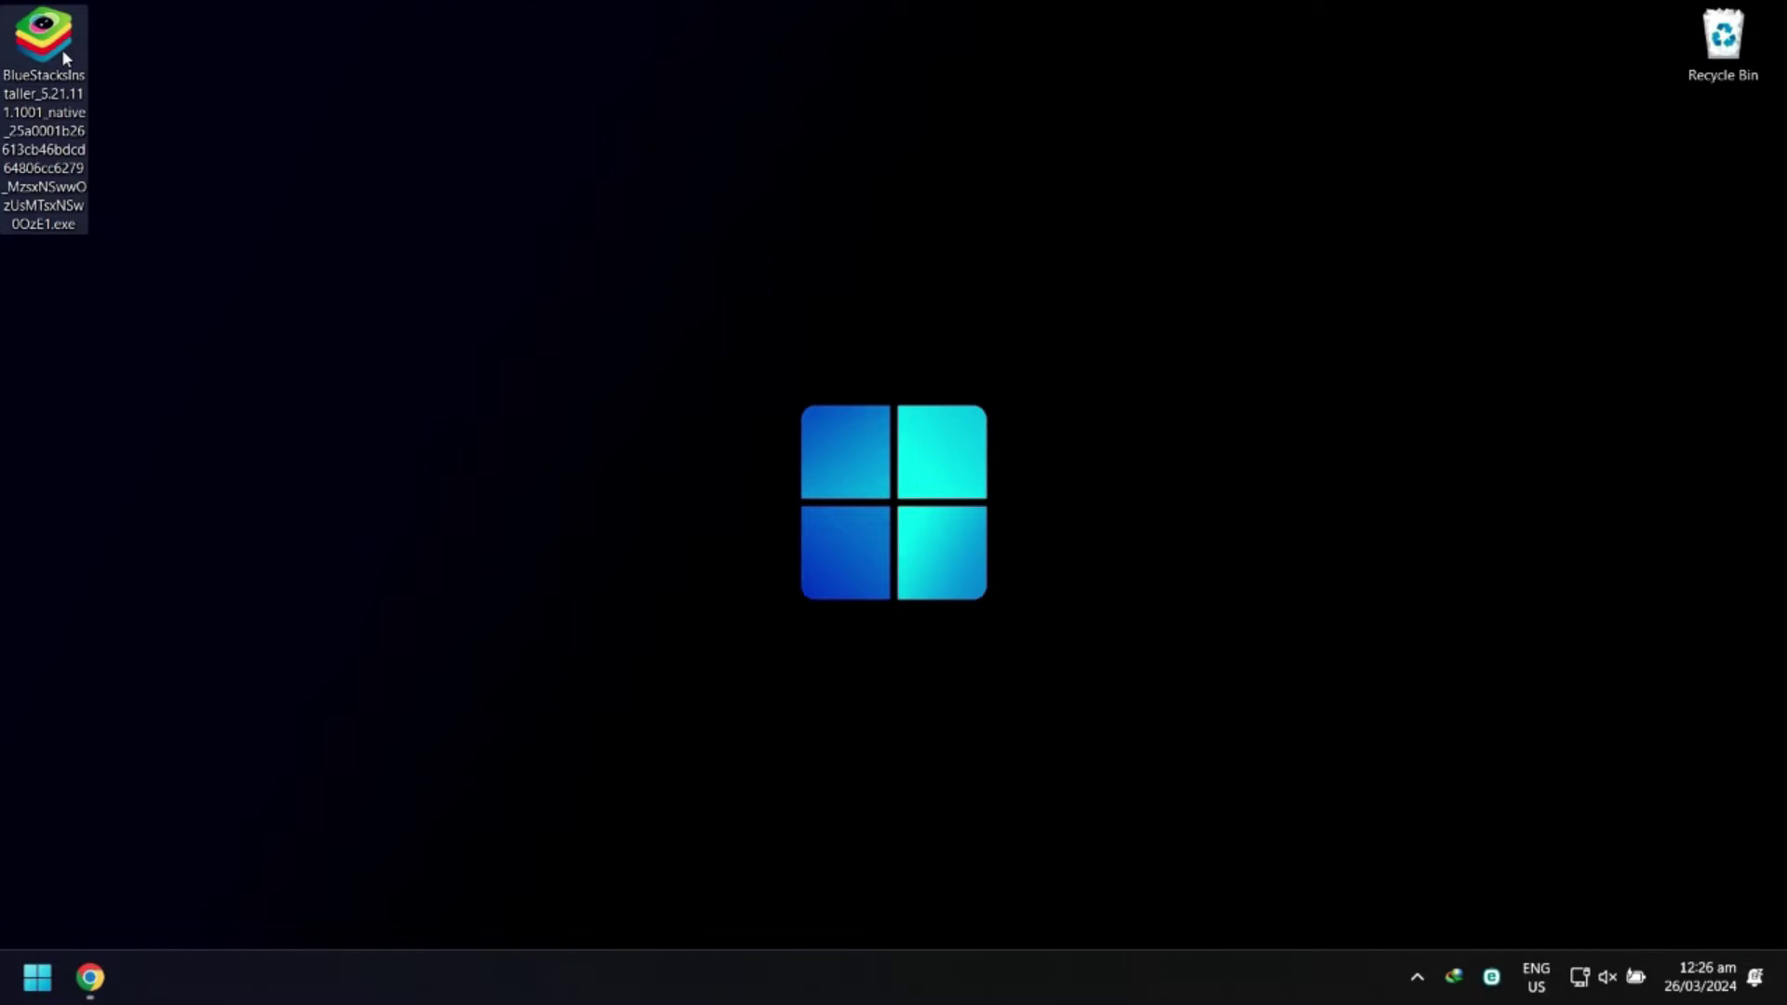
pyautogui.rightClick(62, 52)
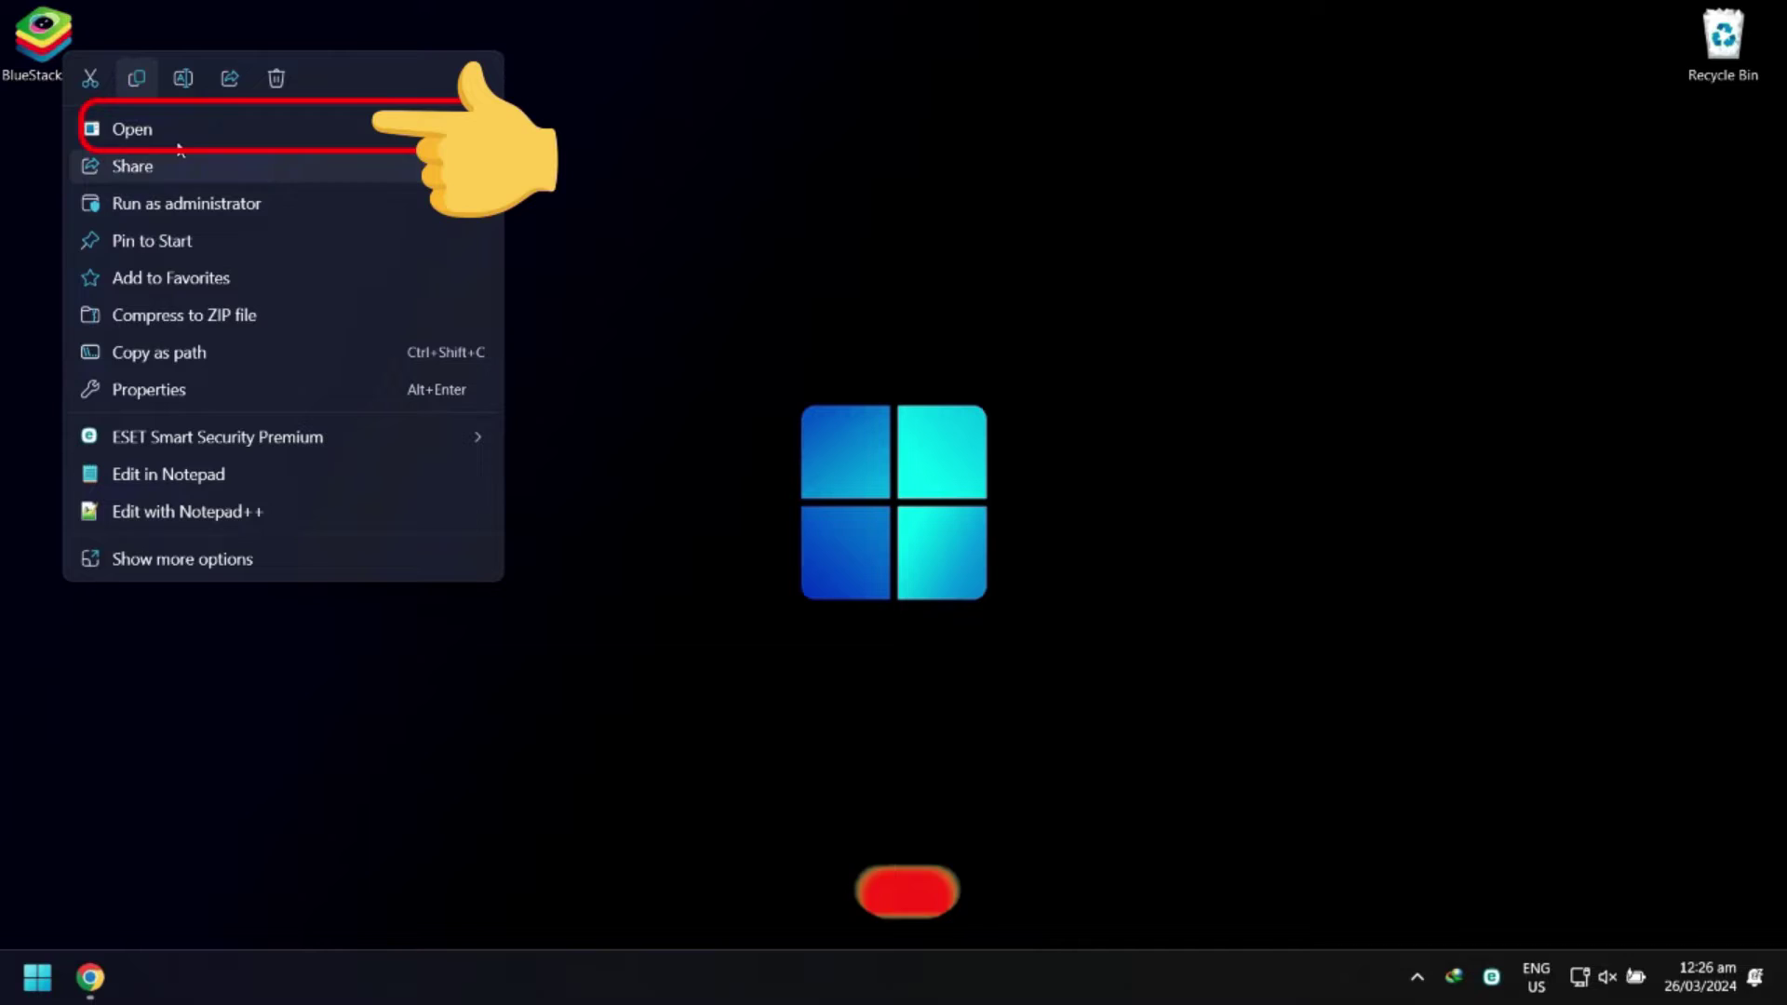
pyautogui.click(274, 131)
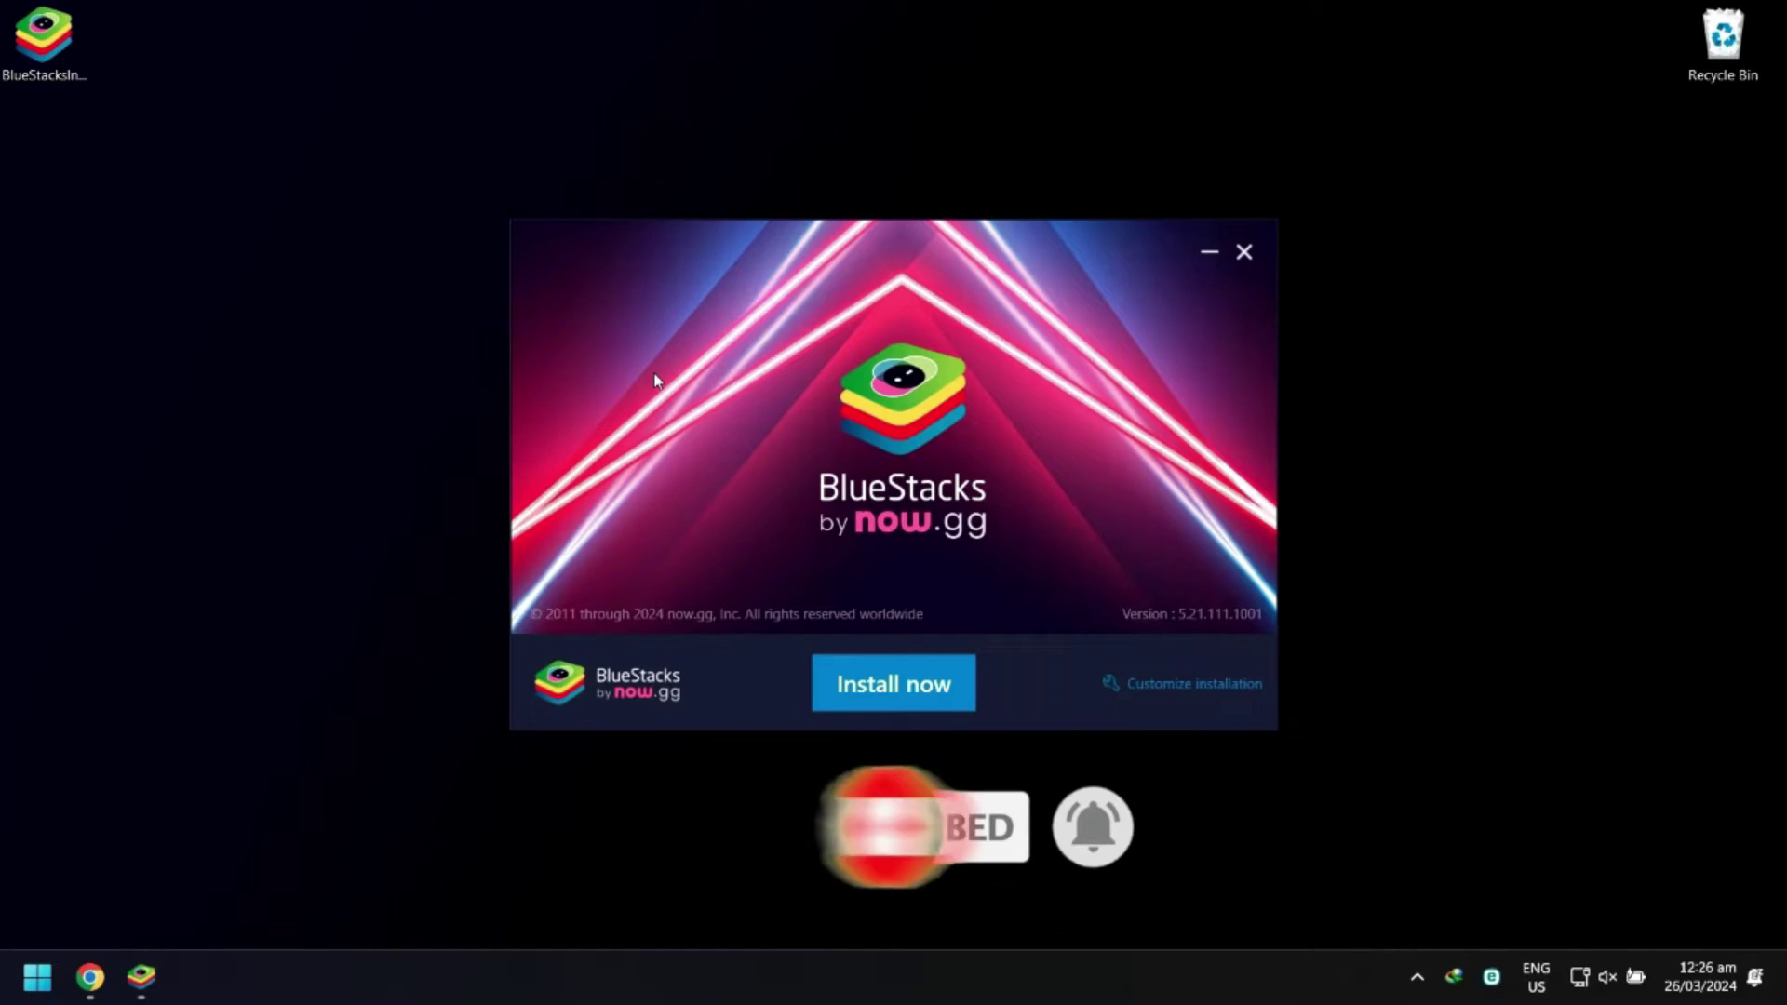
# Install BlueStacks, agreeing to its terms of use
pyautogui.click(898, 714)
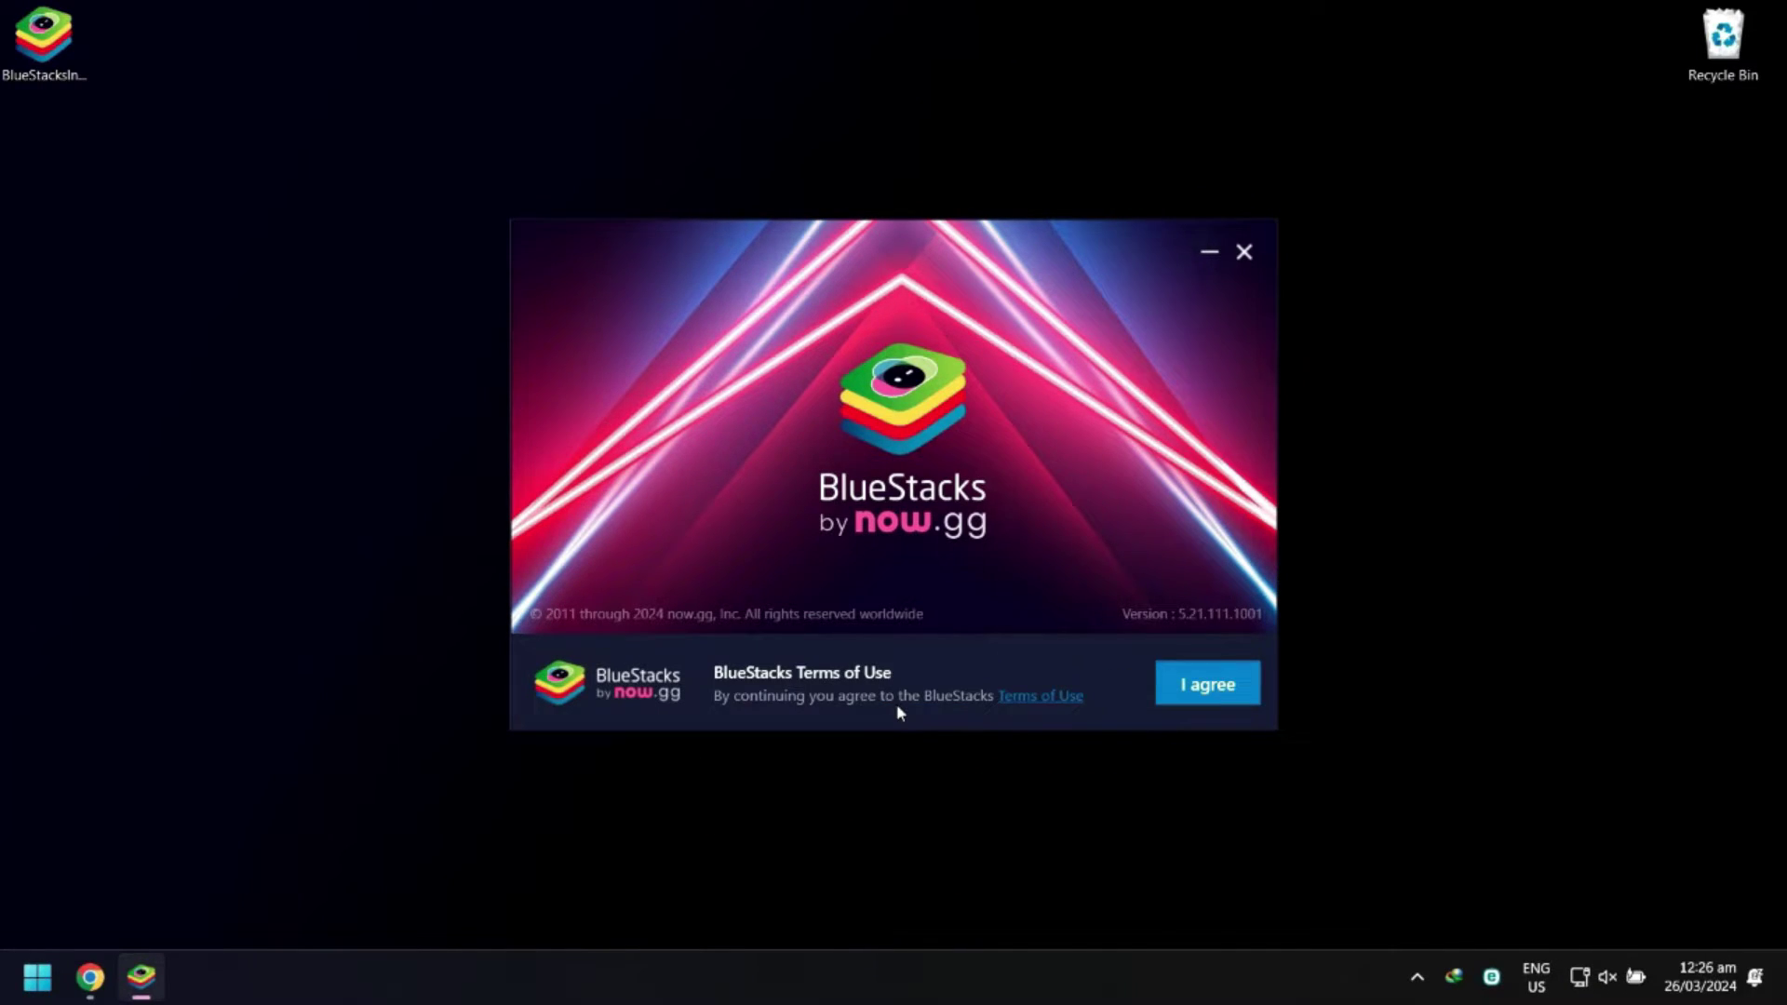
pyautogui.click(1184, 709)
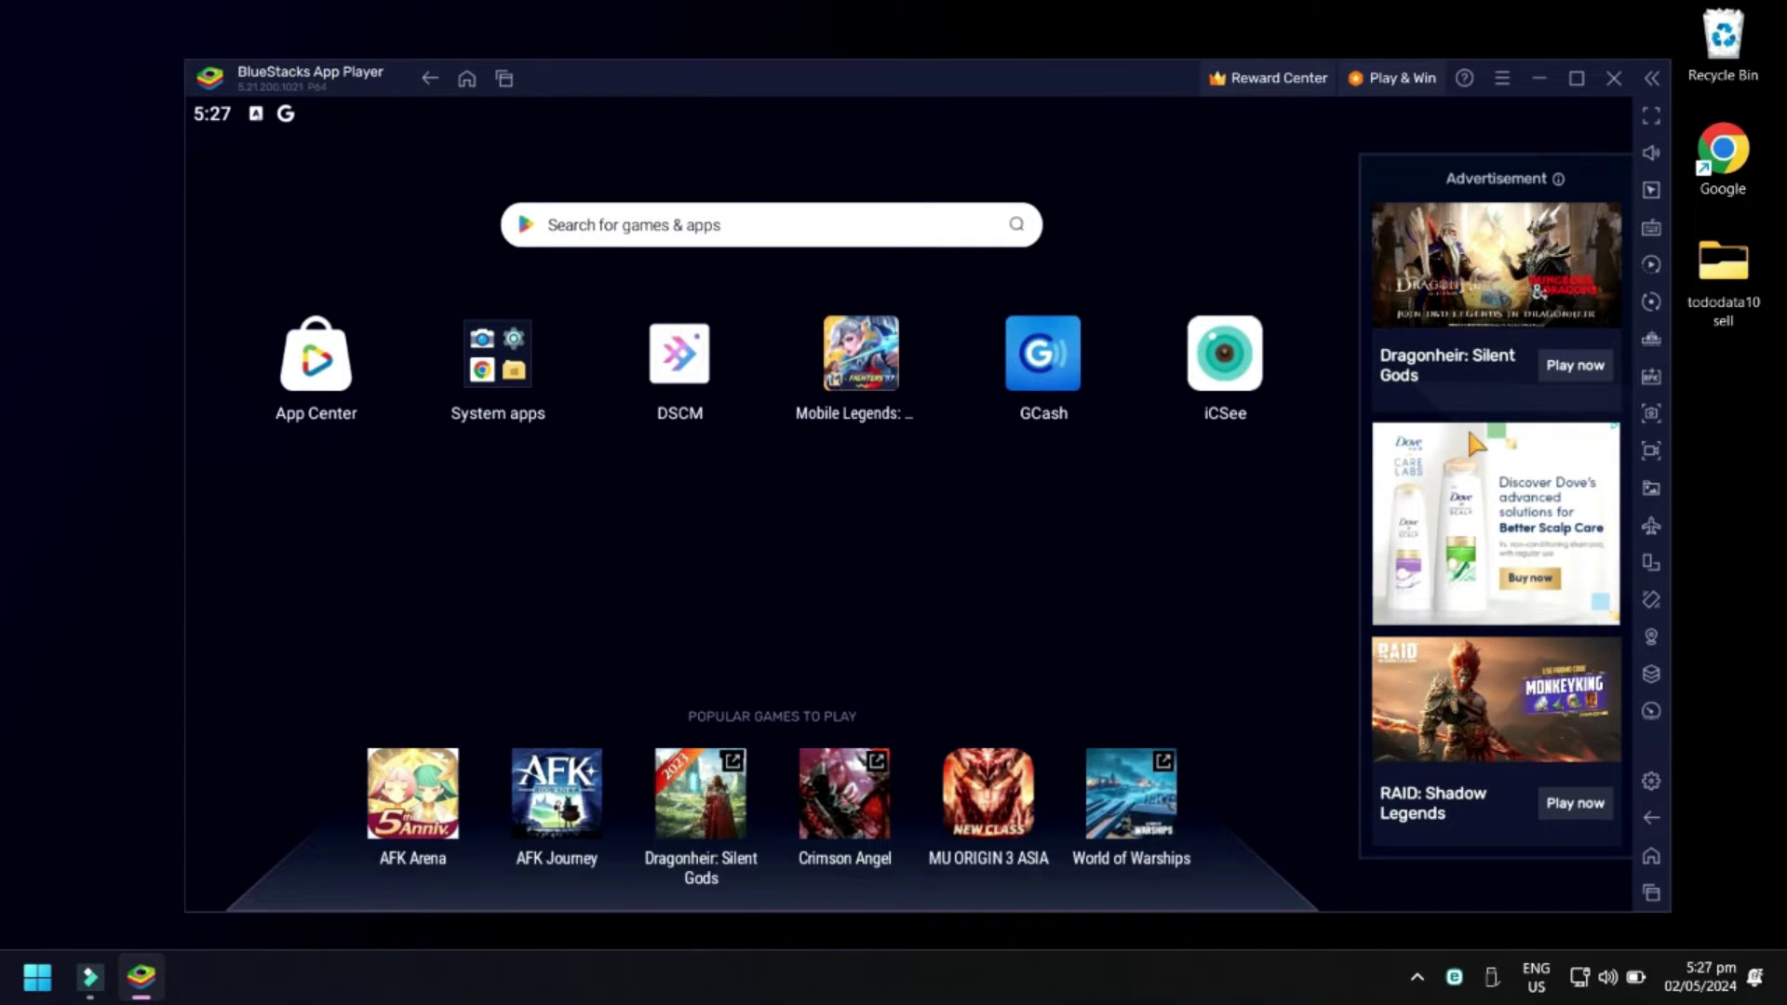
# Launch the Play Store from the System apps folder
pyautogui.click(507, 368)
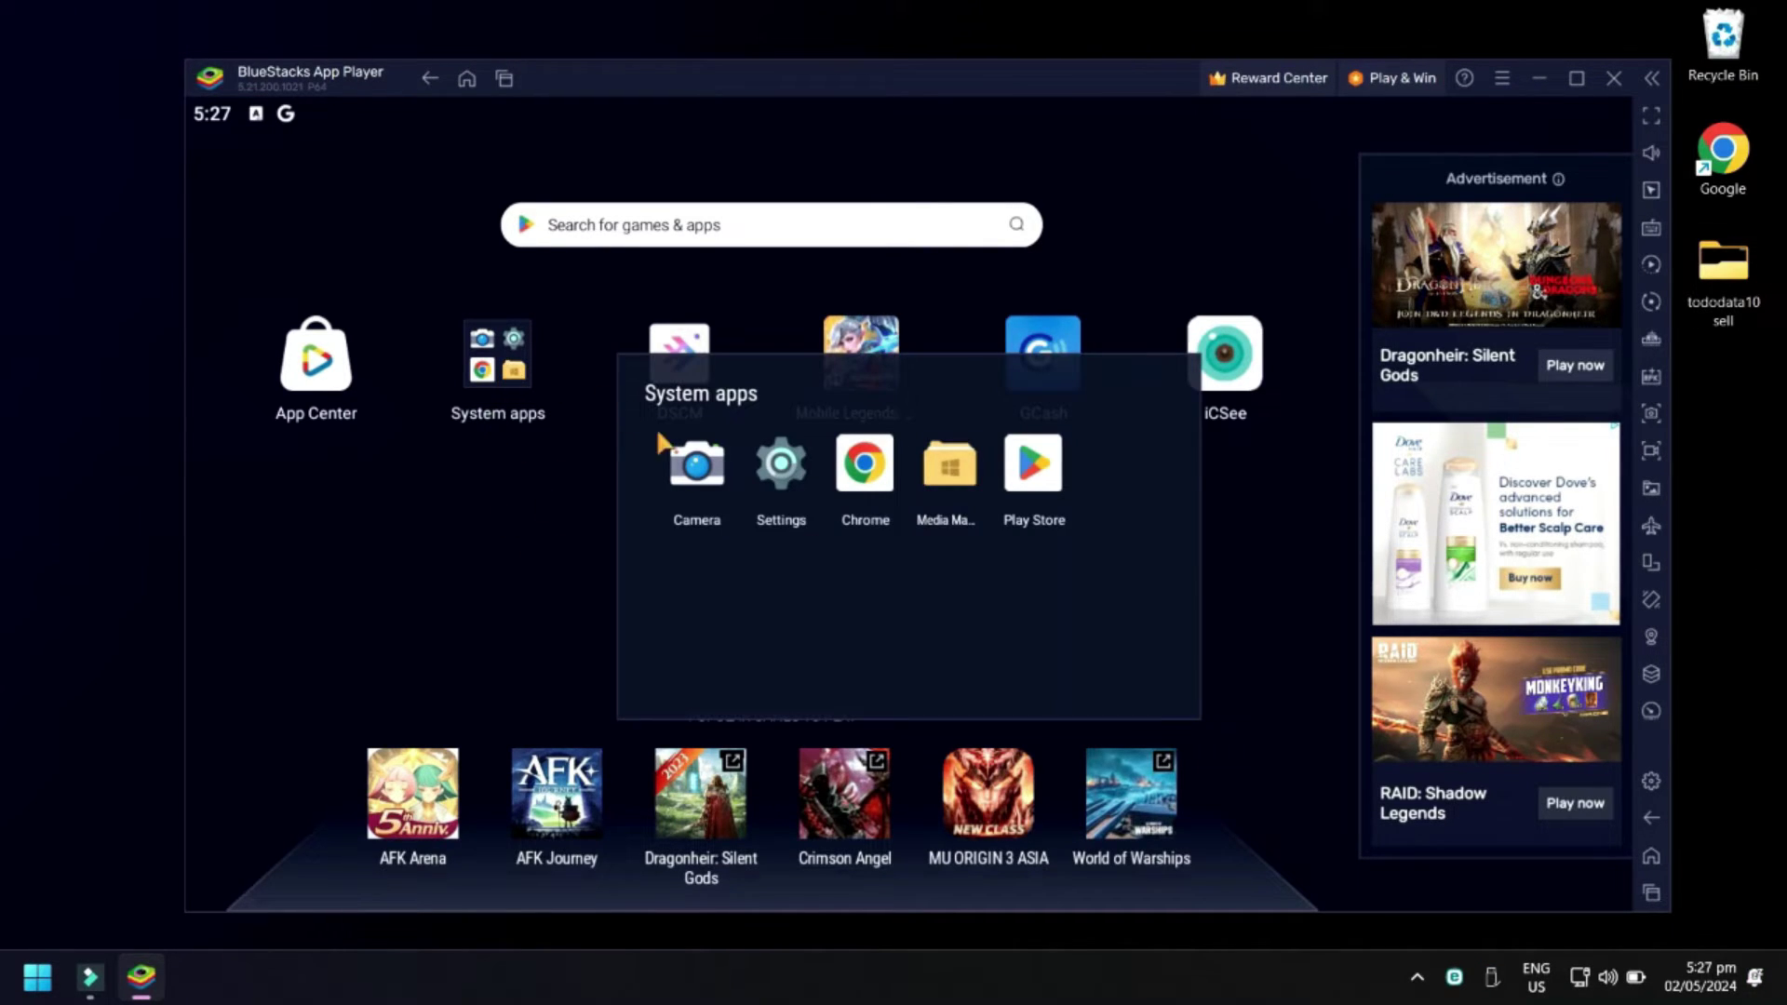
pyautogui.click(1018, 491)
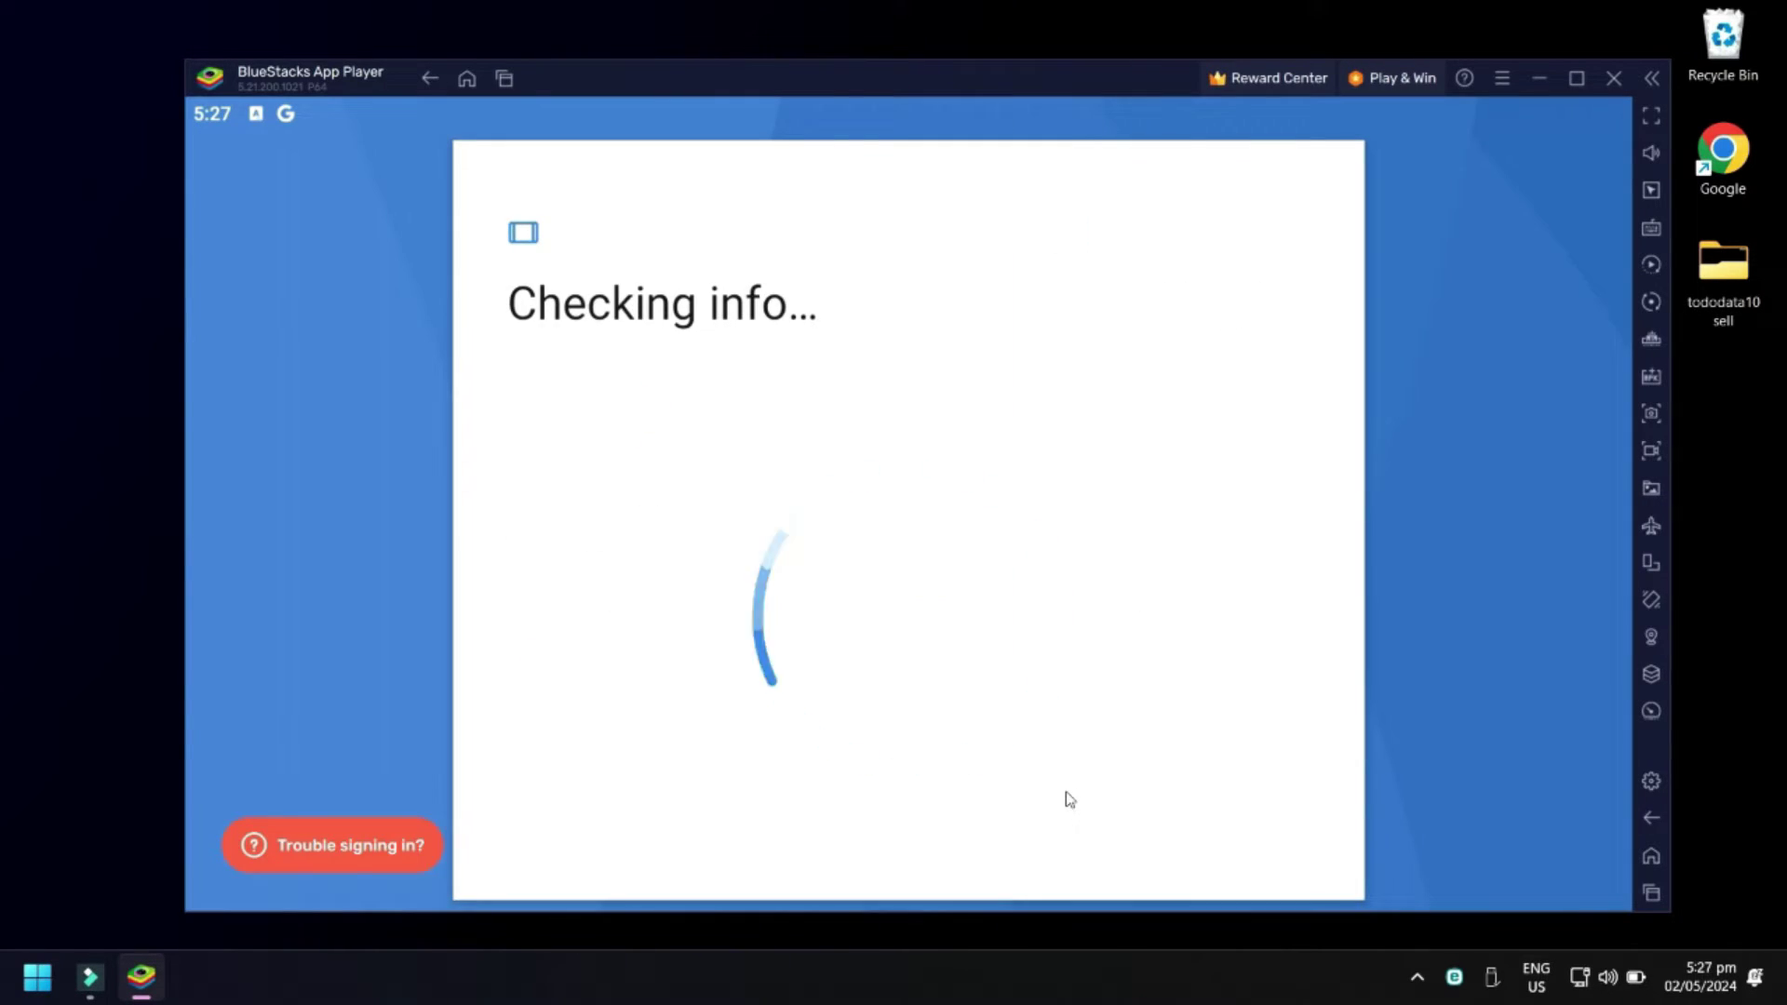
# Sign in to the Google account with its e-mail and password
pyautogui.click(619, 466)
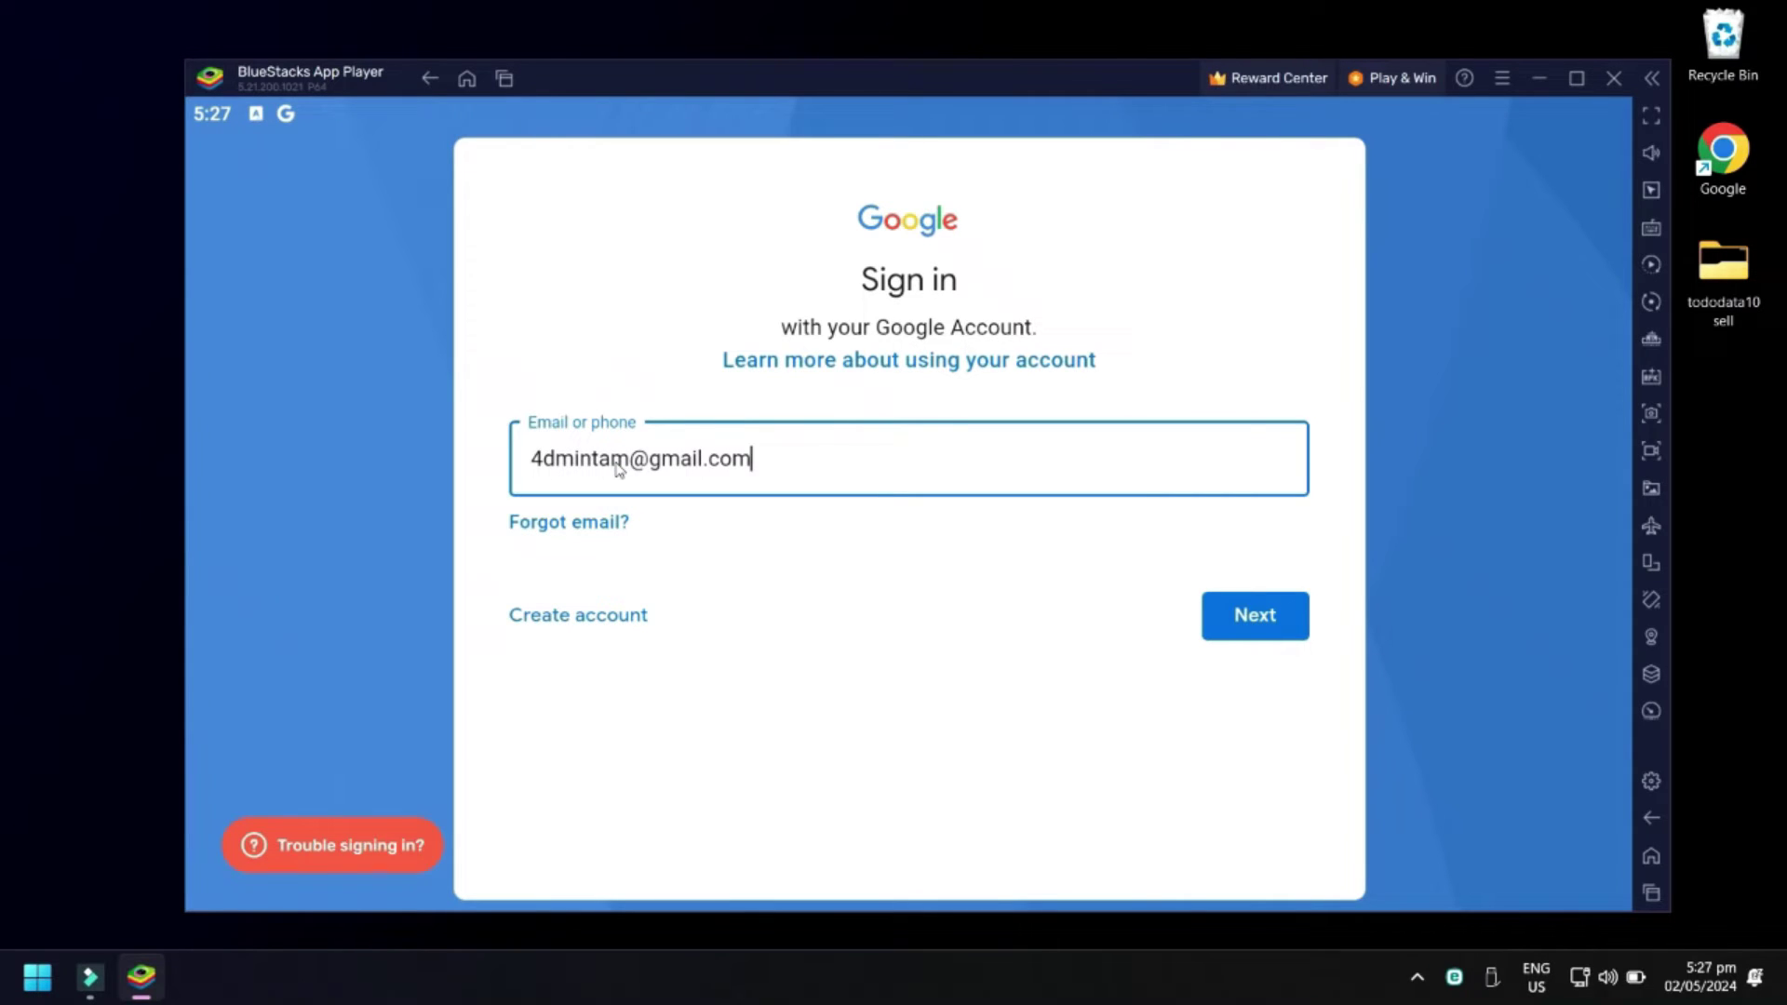
pyautogui.press('Return')
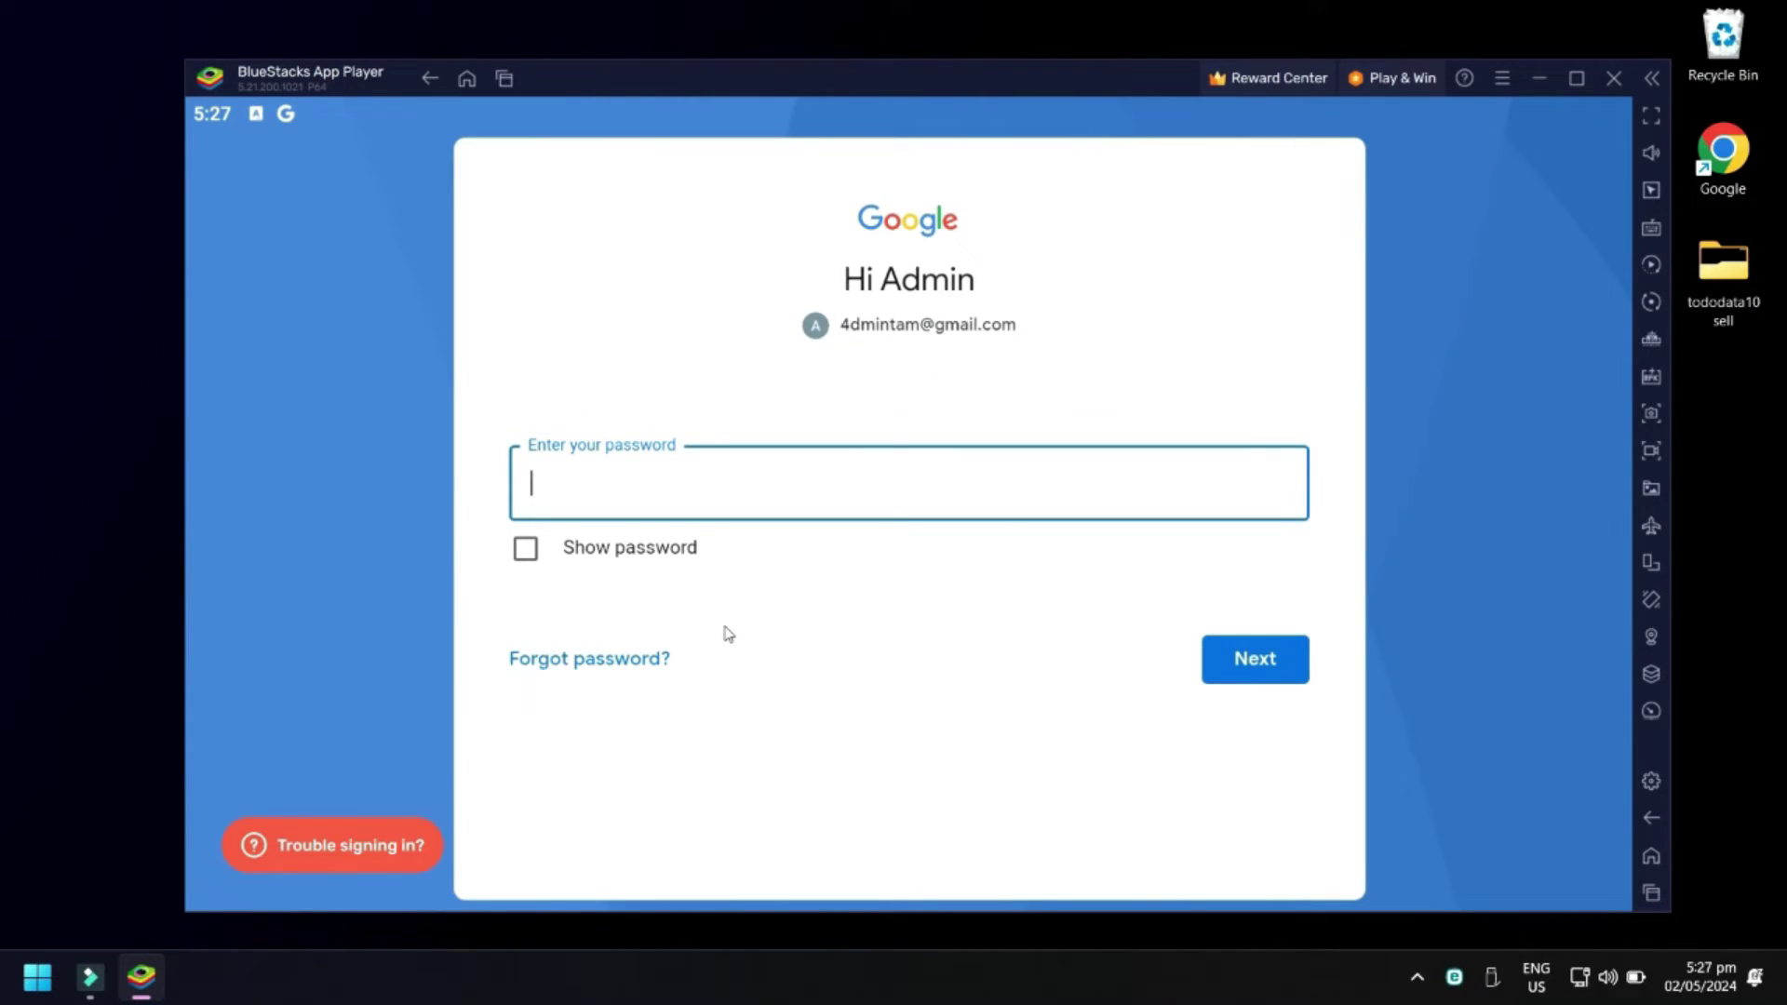
pyautogui.hotkey('ctrl', 'v')
pyautogui.click(1269, 663)
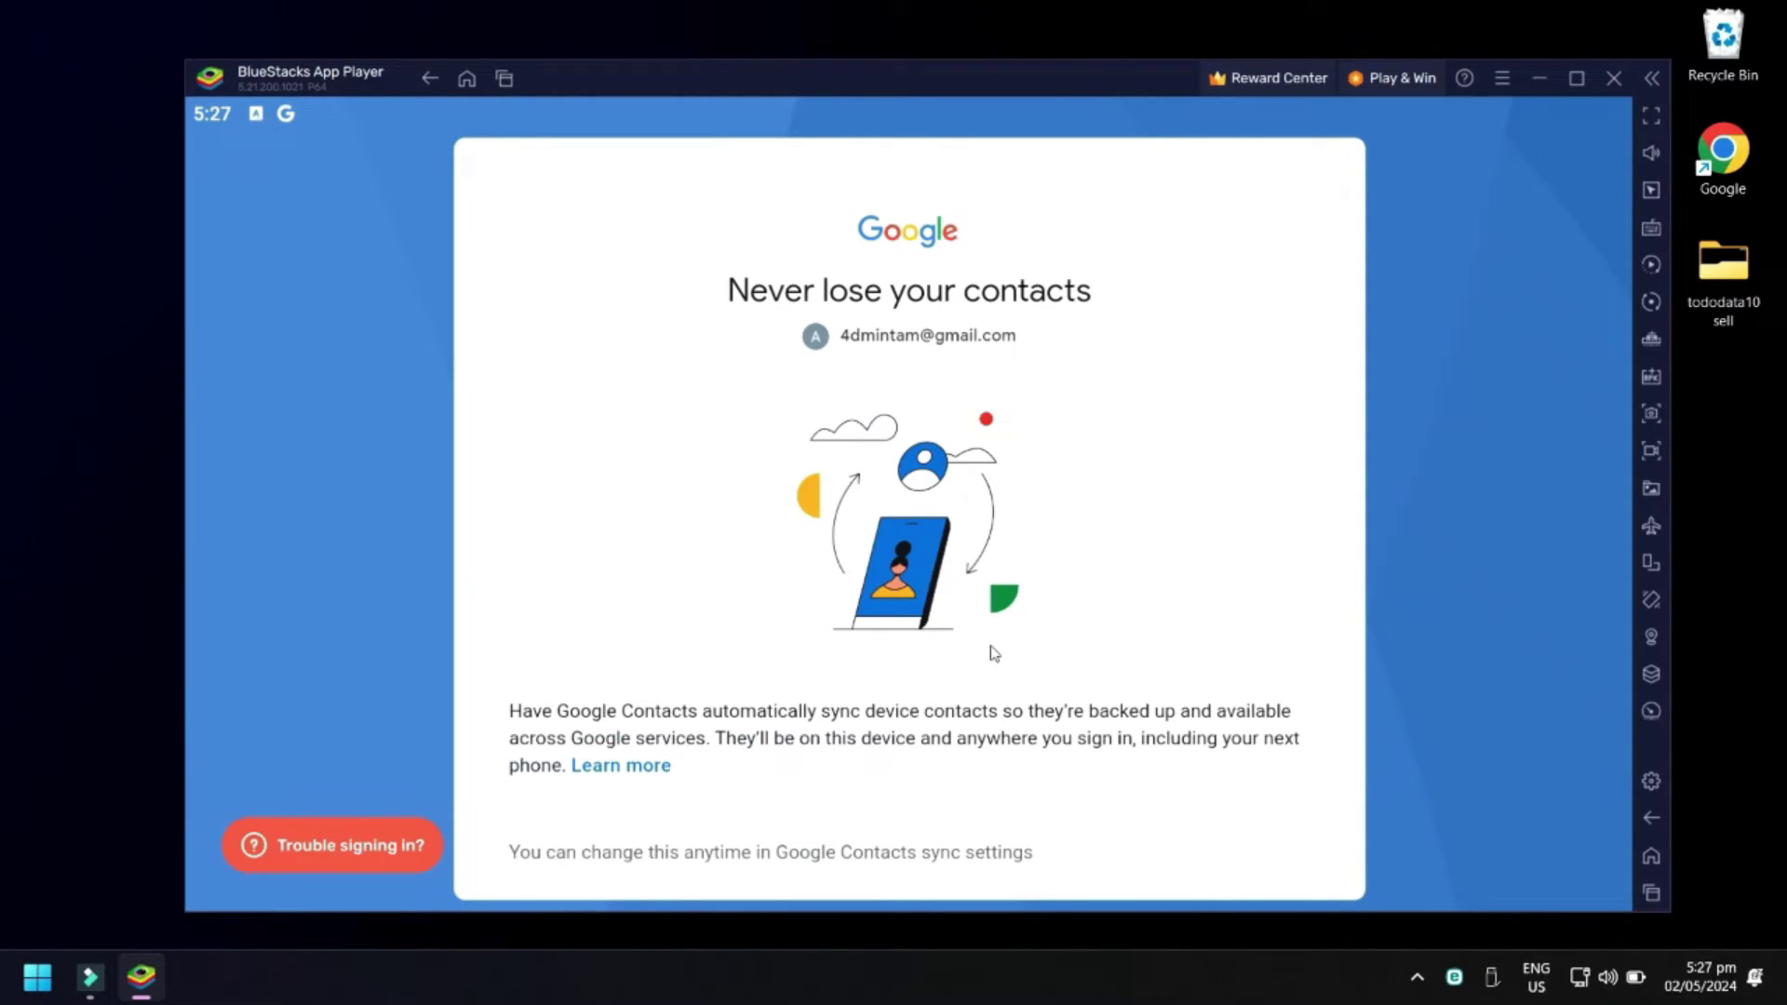
# Decline device backup and accept the Google terms of service and services settings
pyautogui.scroll(-1, 994, 653)
pyautogui.scroll(-3, 994, 654)
pyautogui.click(559, 807)
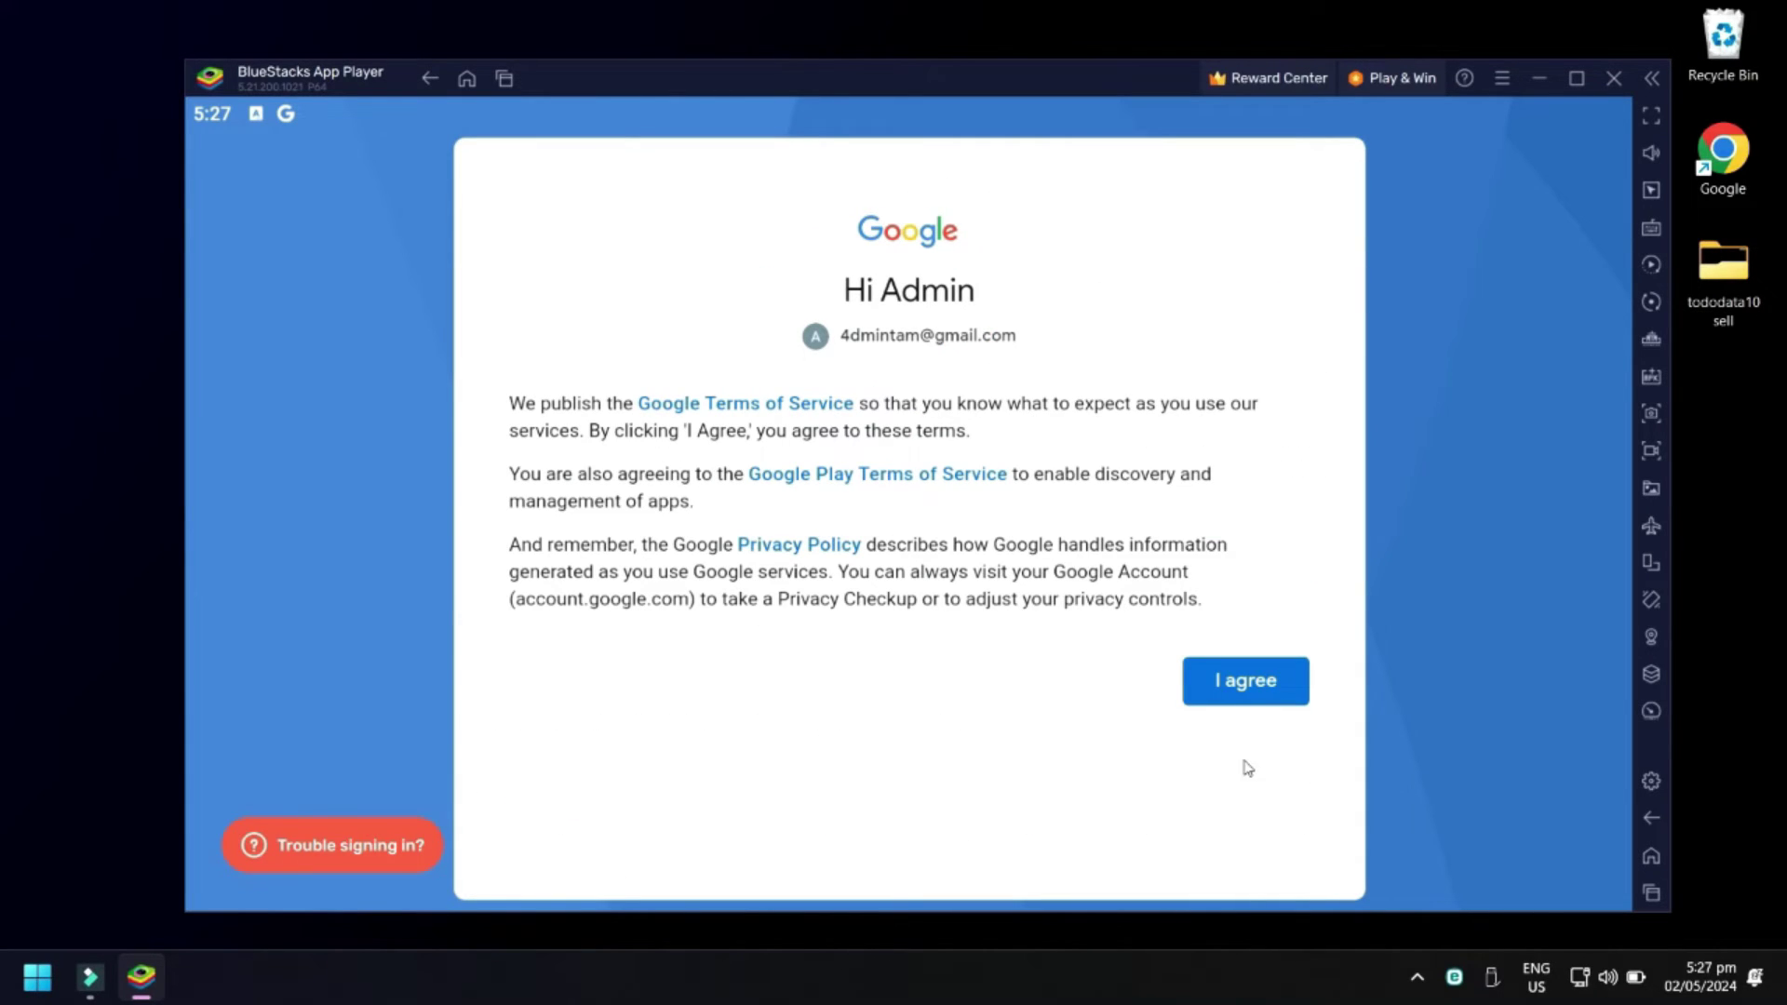
pyautogui.click(1277, 696)
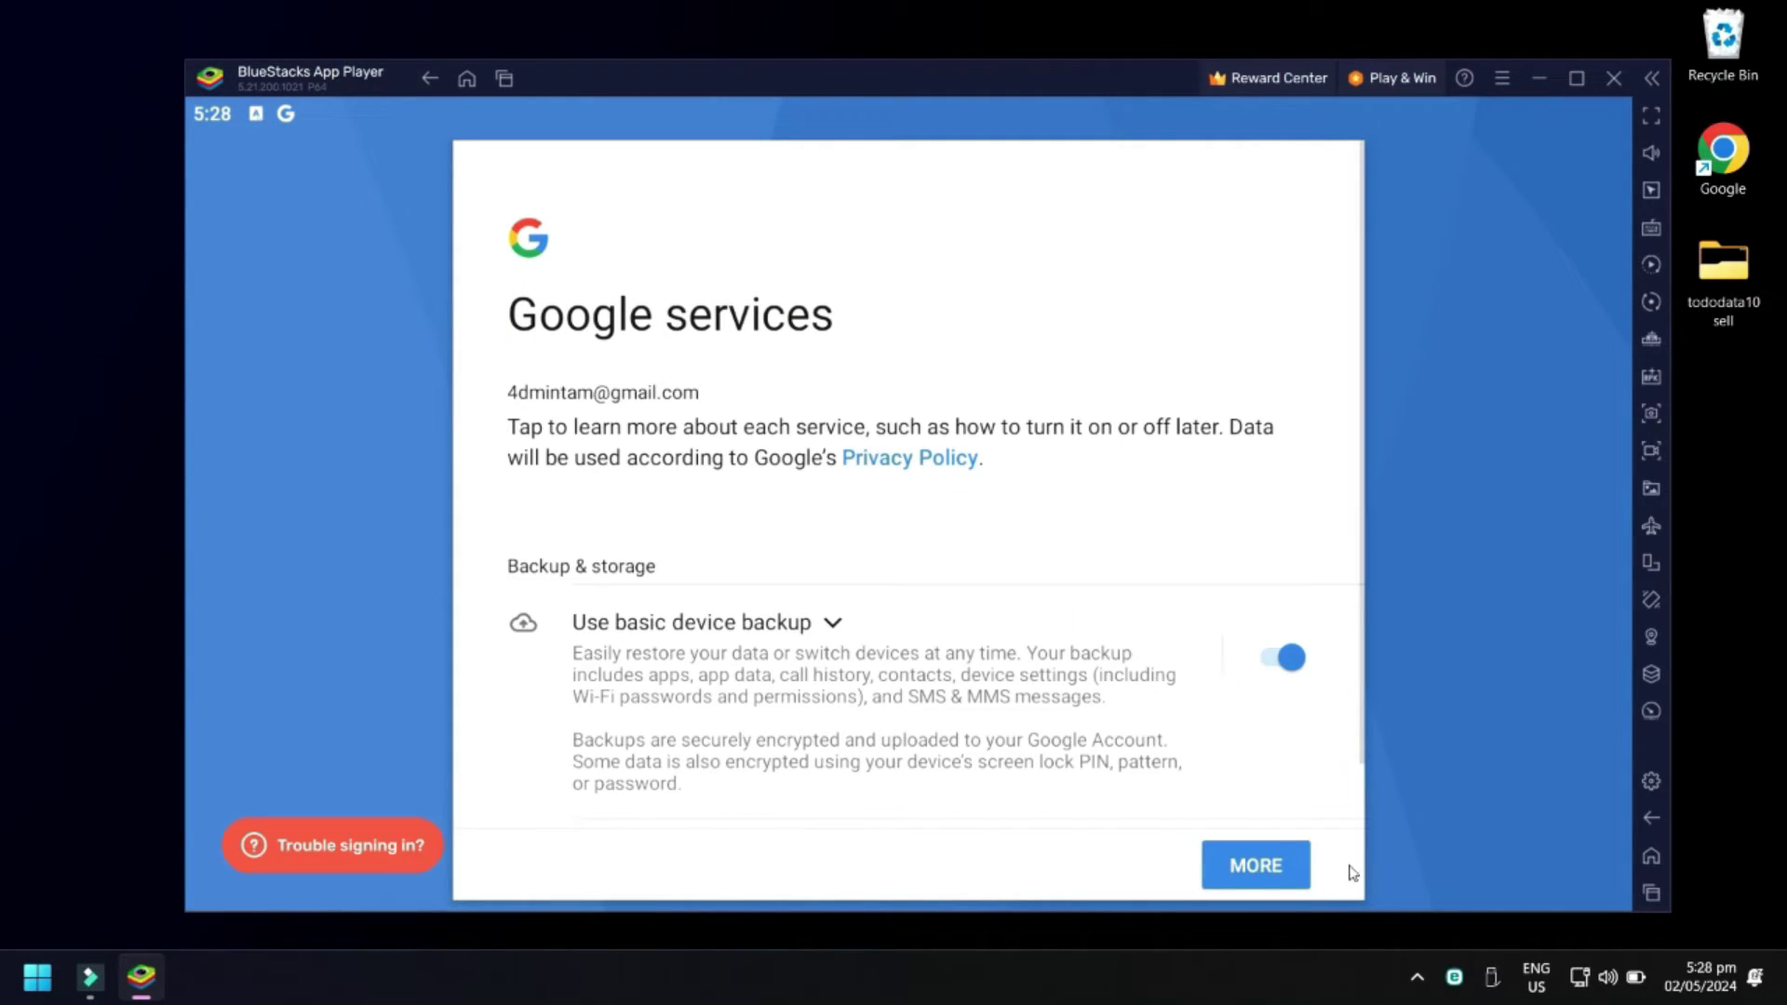
pyautogui.click(1303, 886)
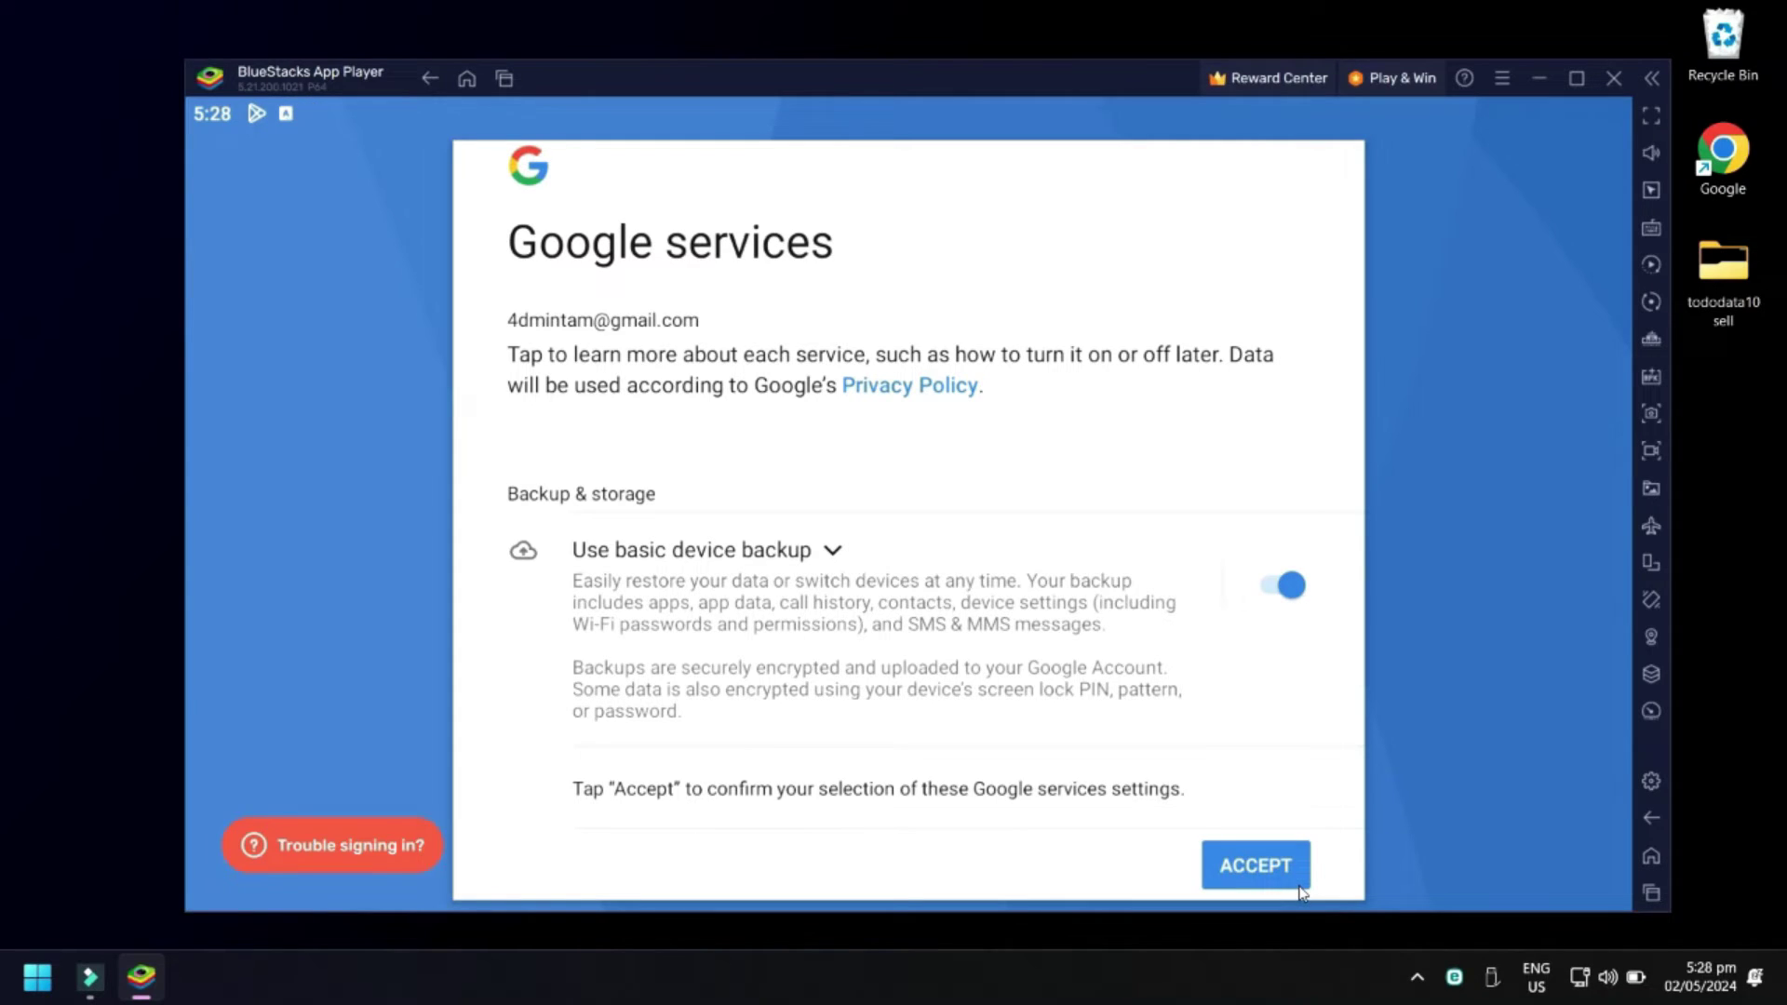
pyautogui.click(1302, 887)
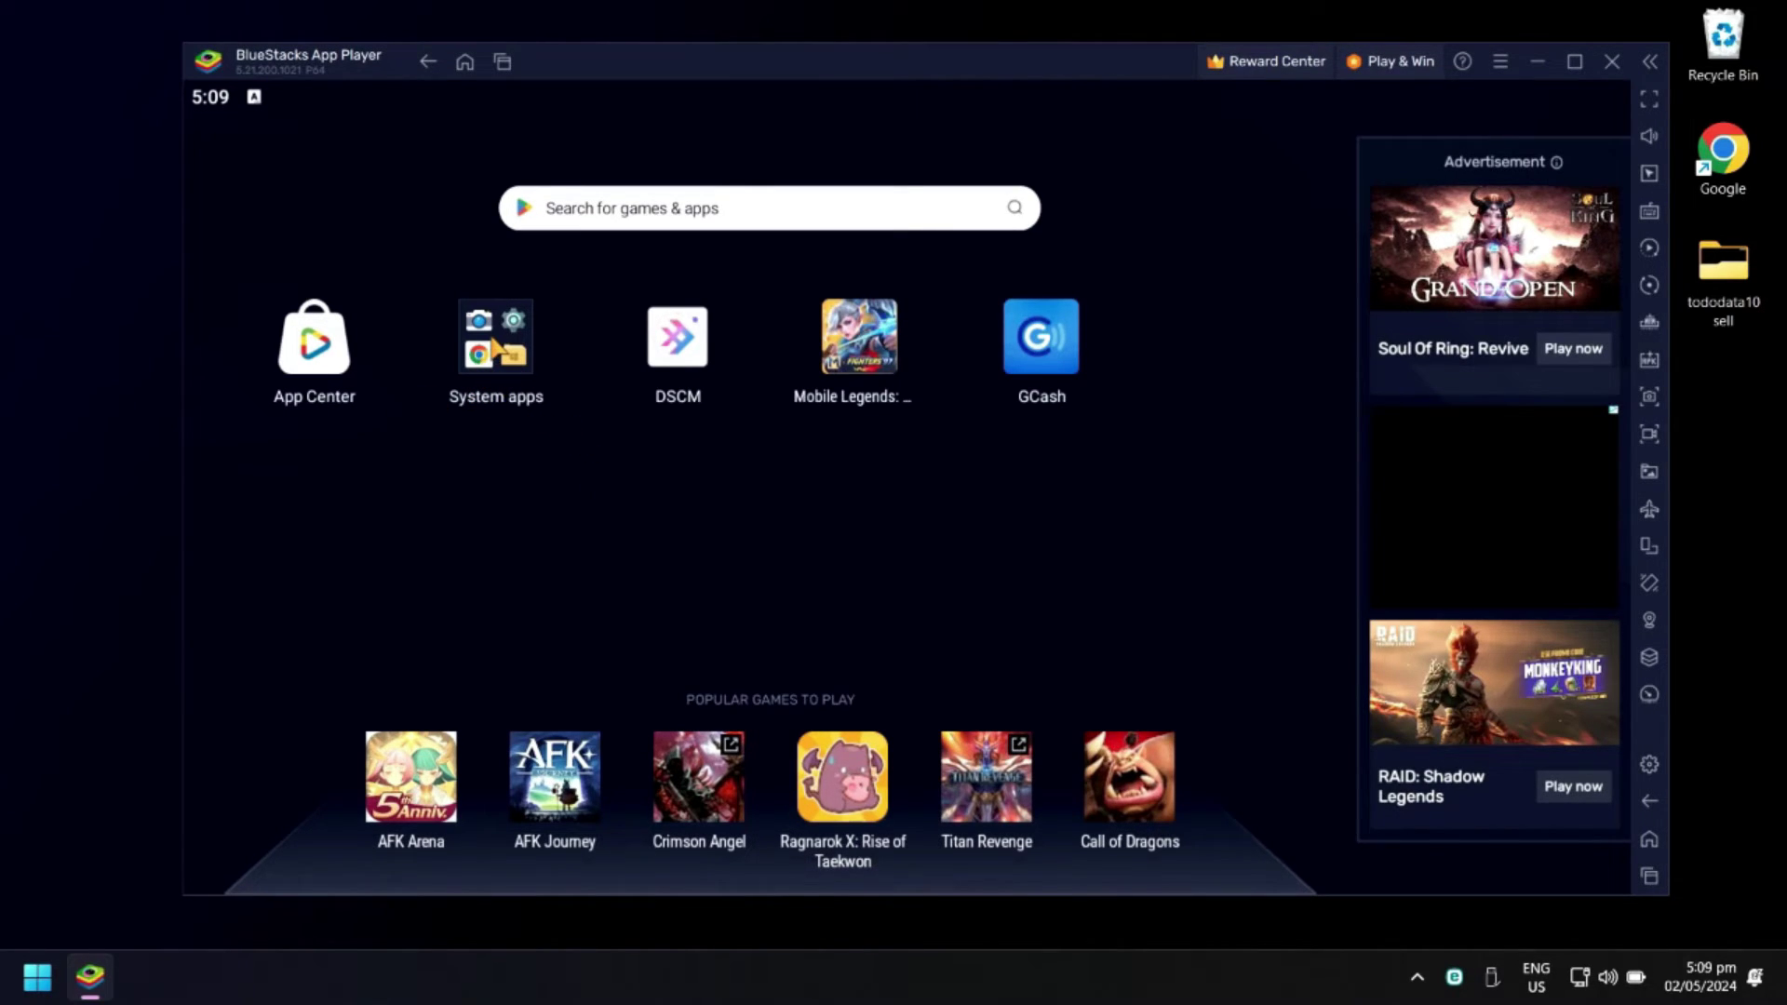
# Search the Play Store for 'icsee' and install the iCSee app
pyautogui.click(491, 339)
pyautogui.click(1047, 452)
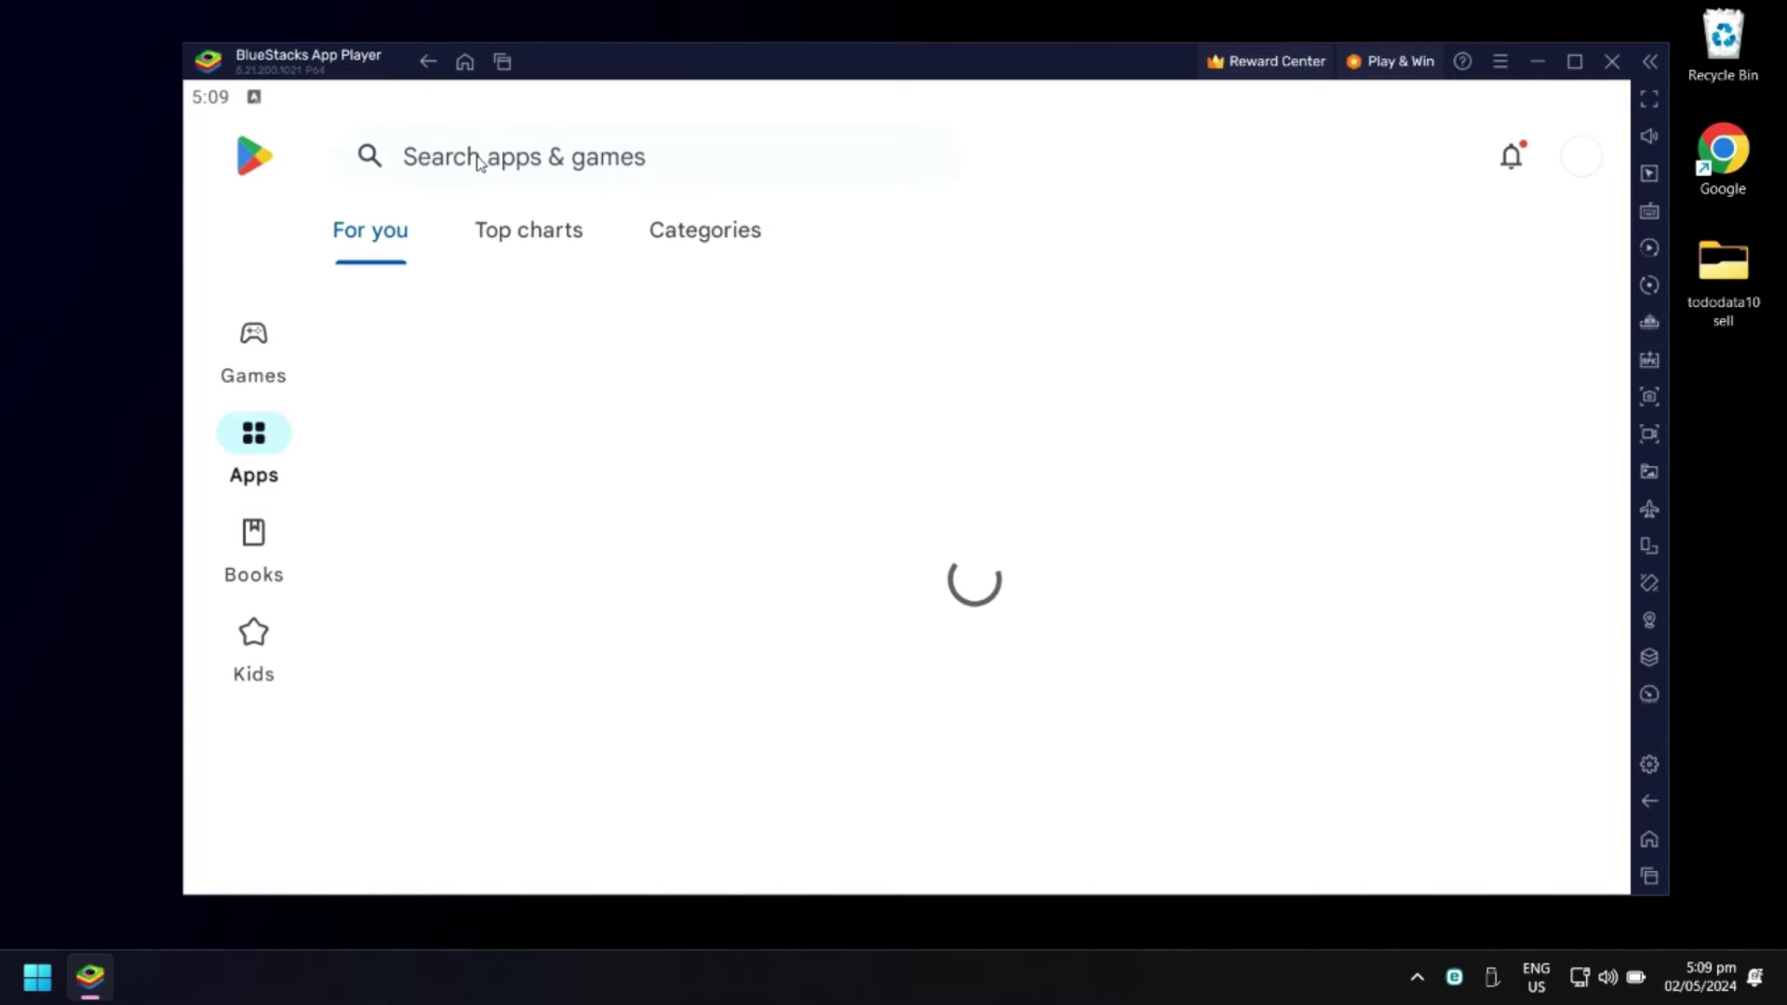
pyautogui.click(791, 769)
pyautogui.click(627, 157)
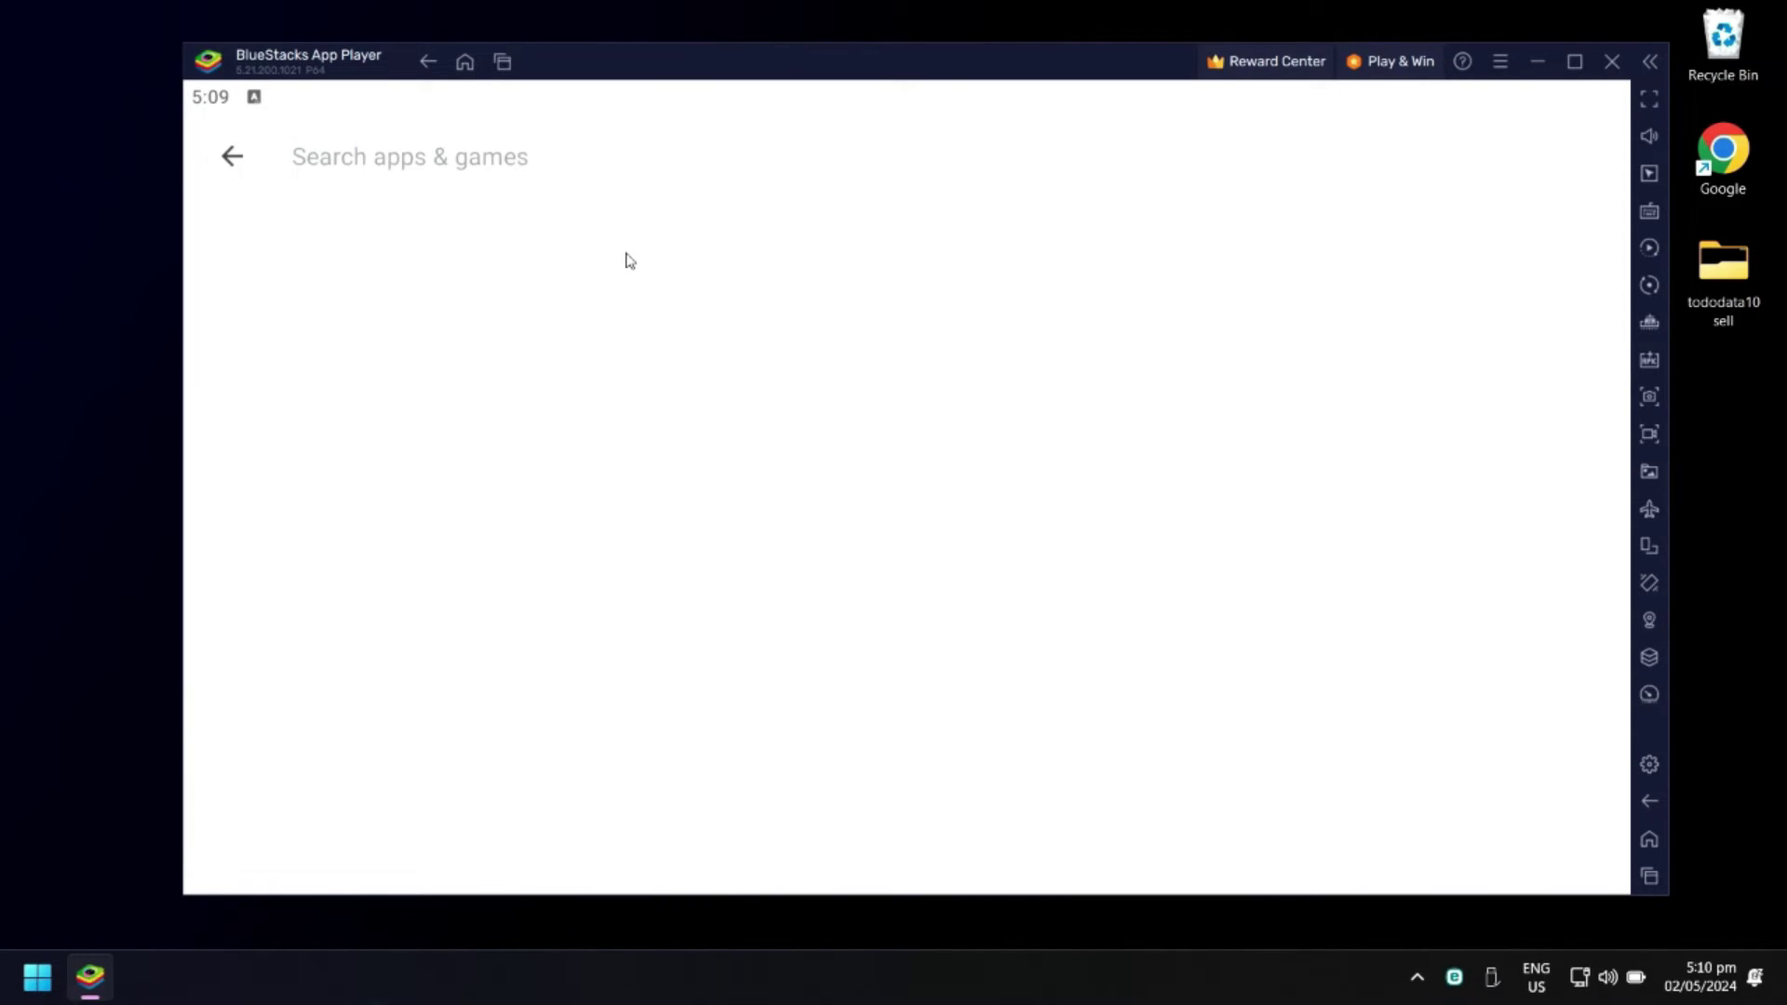
pyautogui.write('icsee')
pyautogui.click(512, 246)
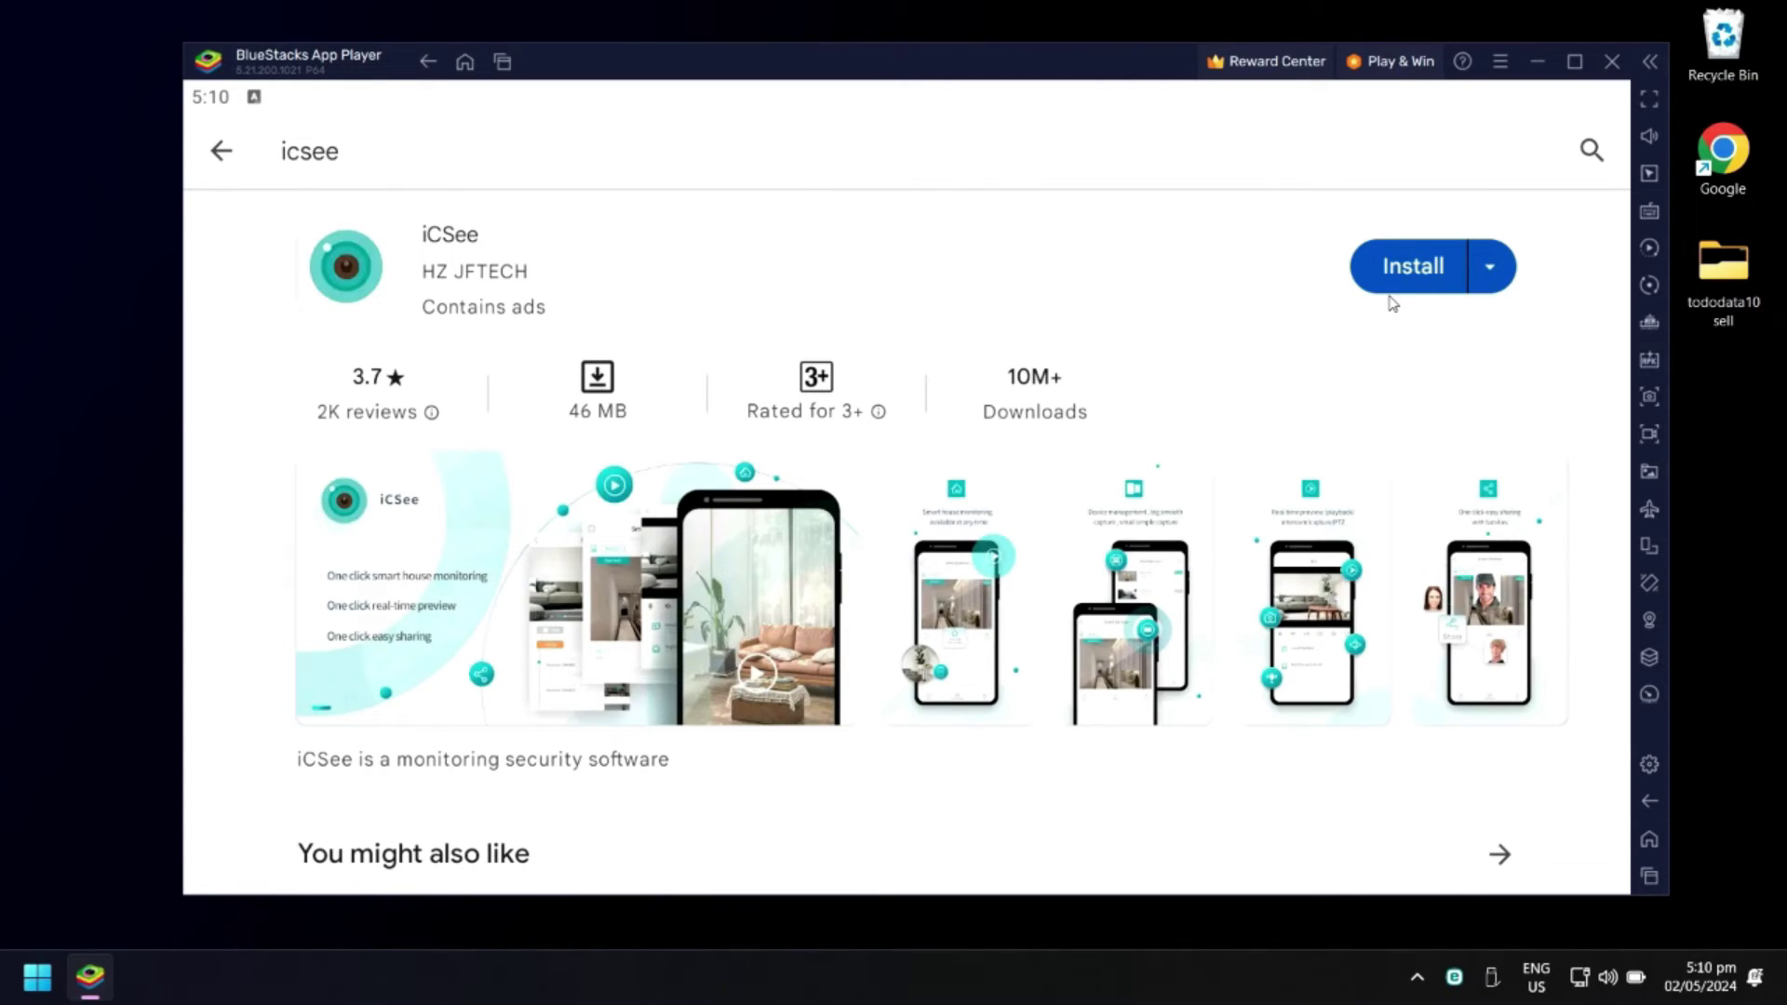
pyautogui.click(1407, 270)
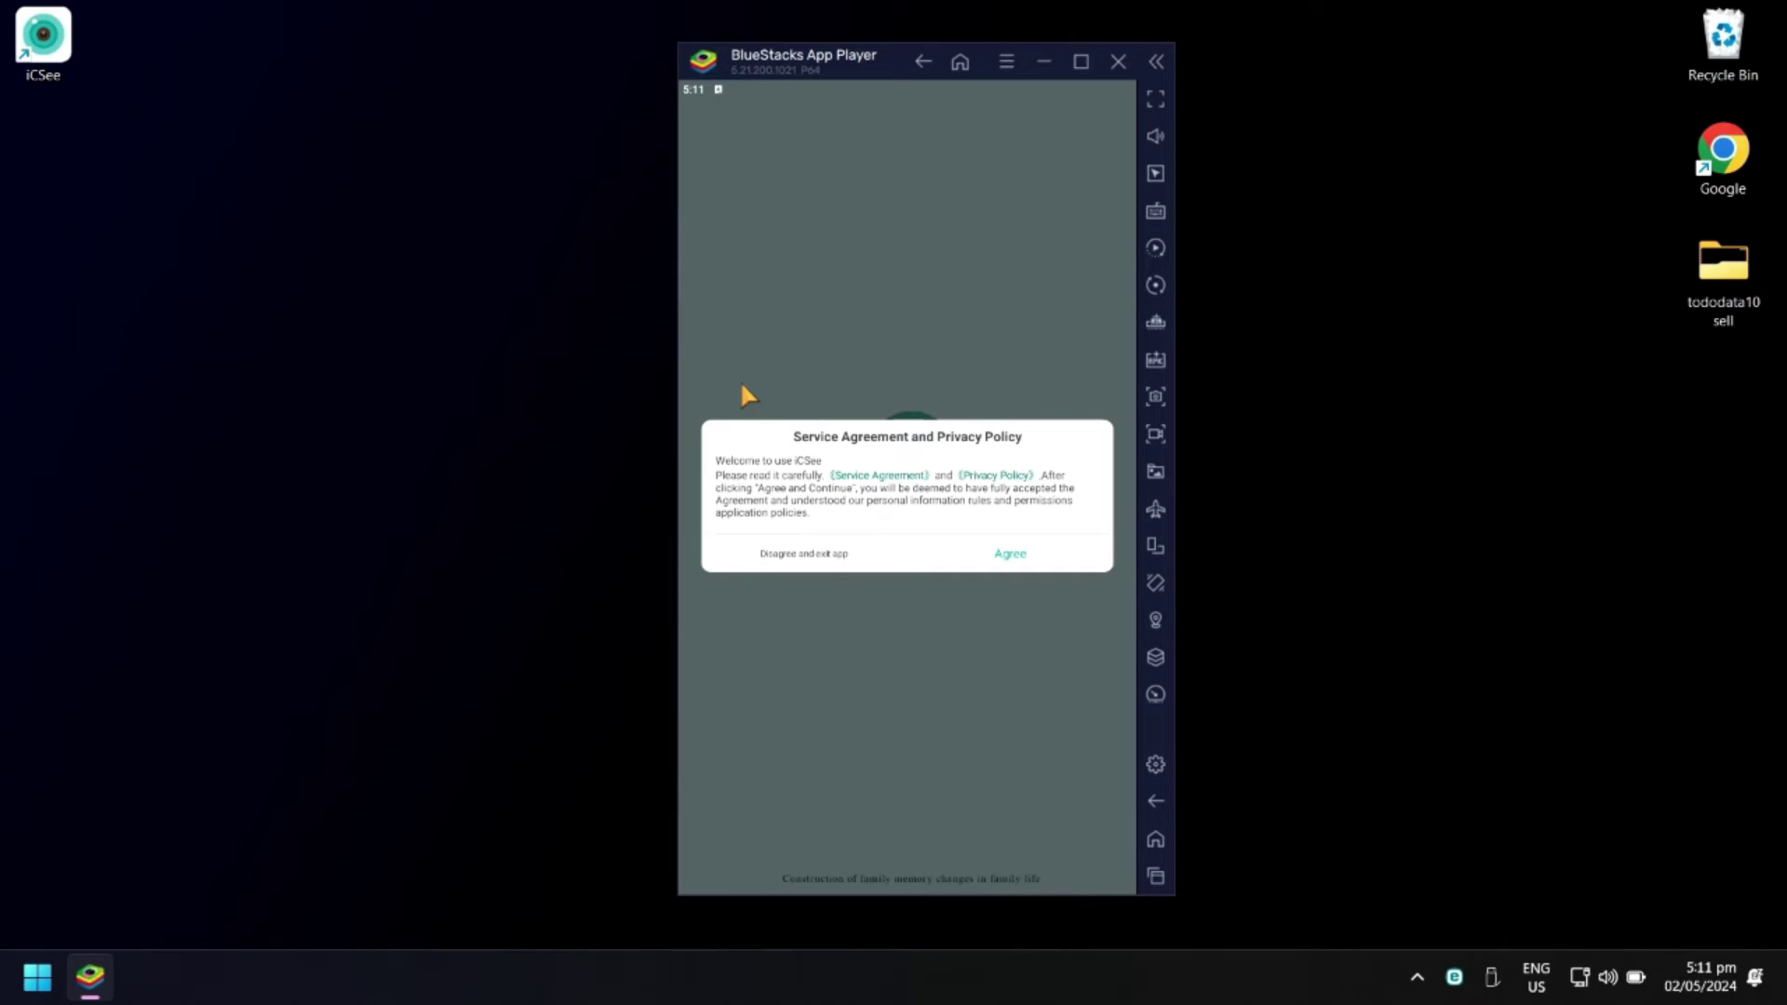
# Agree to the iCSee service agreement, then enter the account e-mail and password and log in
pyautogui.click(1005, 557)
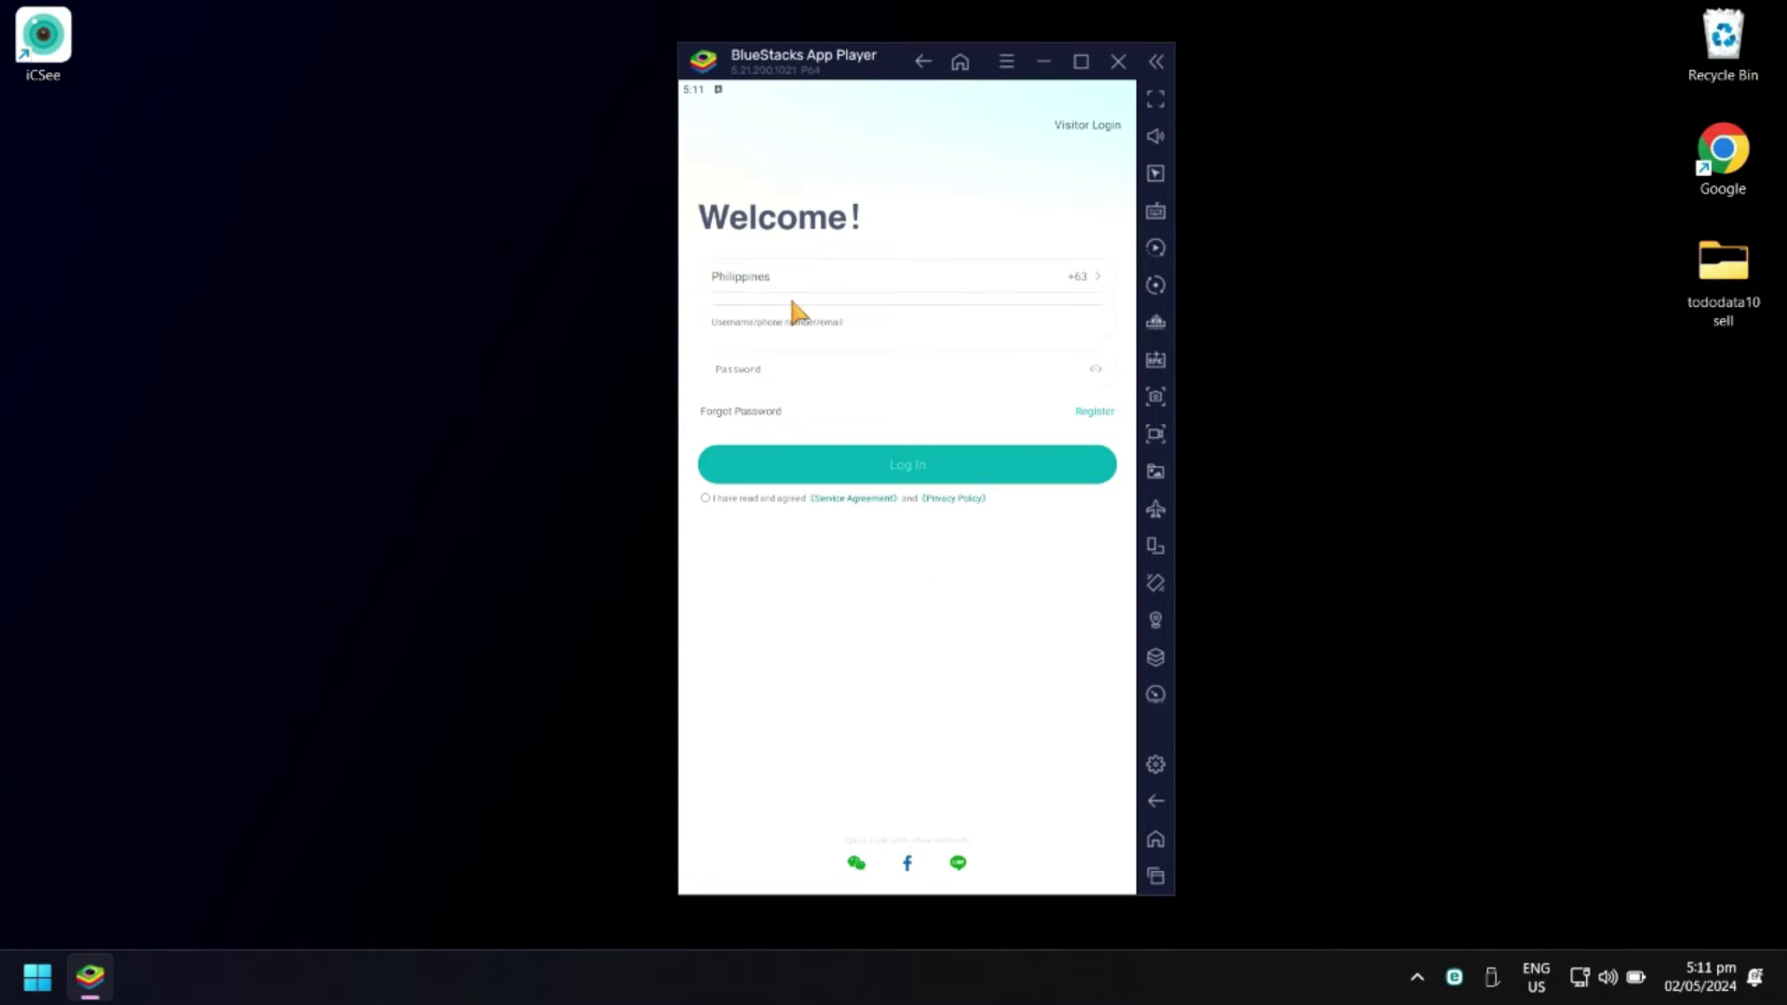
pyautogui.click(739, 319)
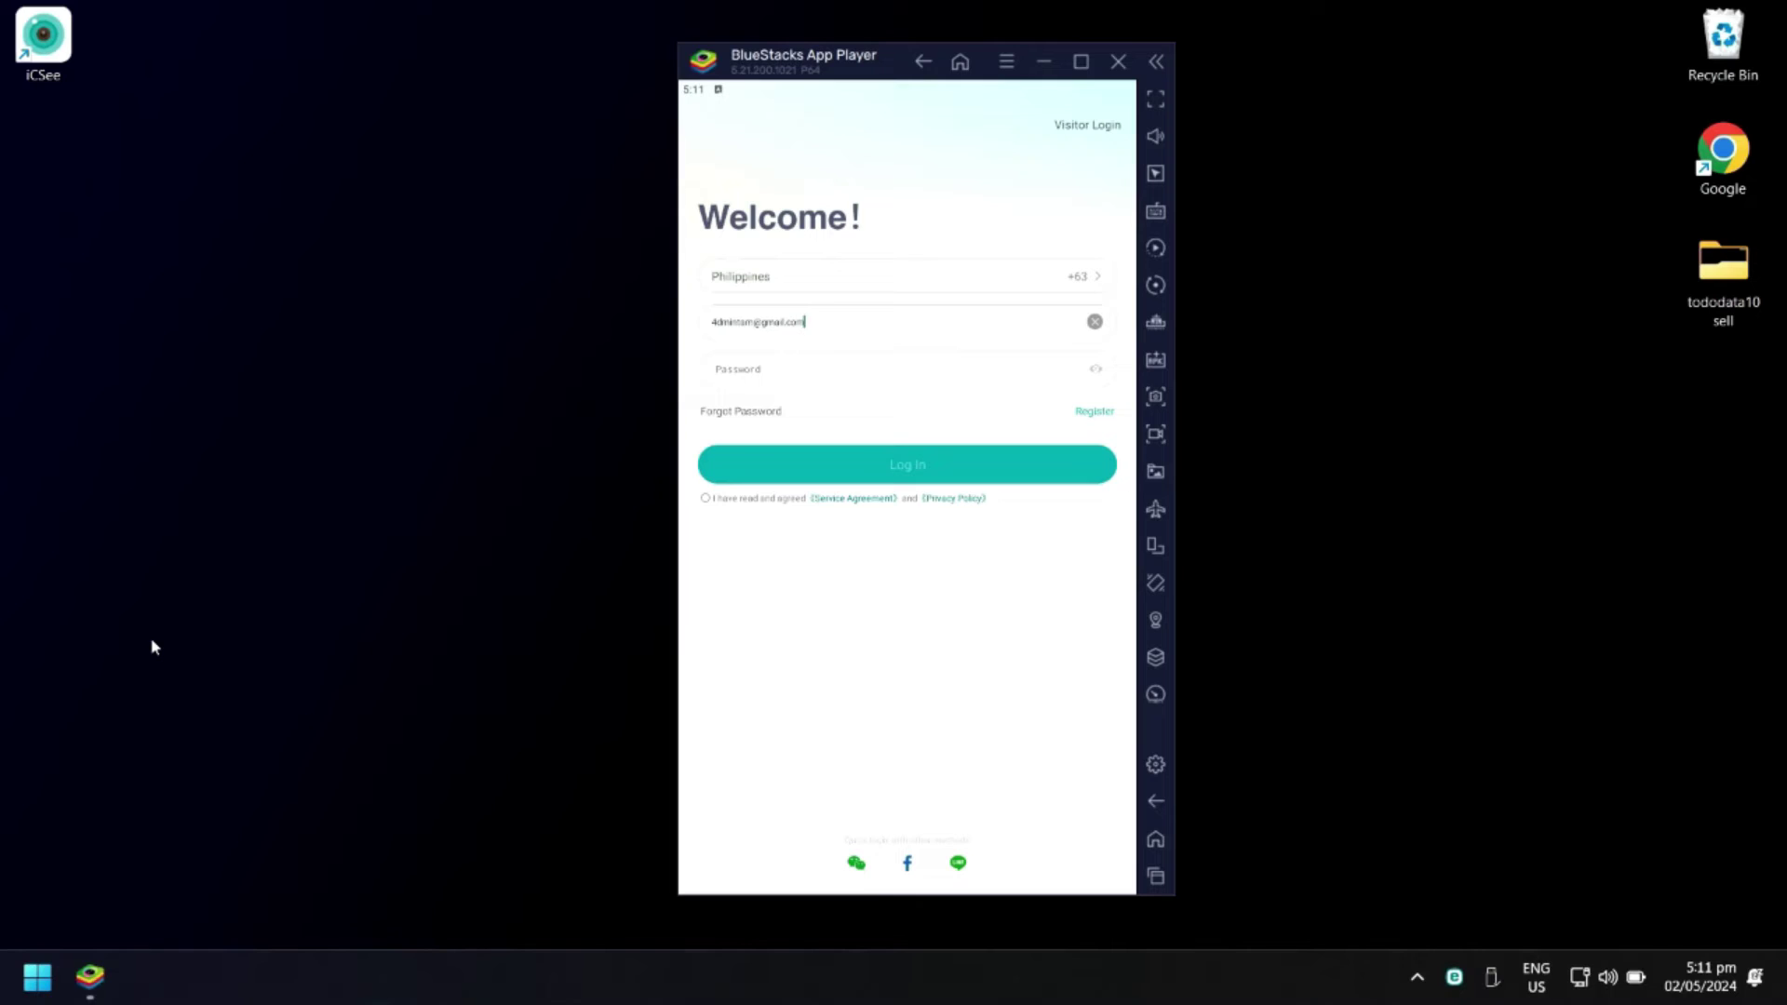
pyautogui.click(805, 322)
pyautogui.click(451, 426)
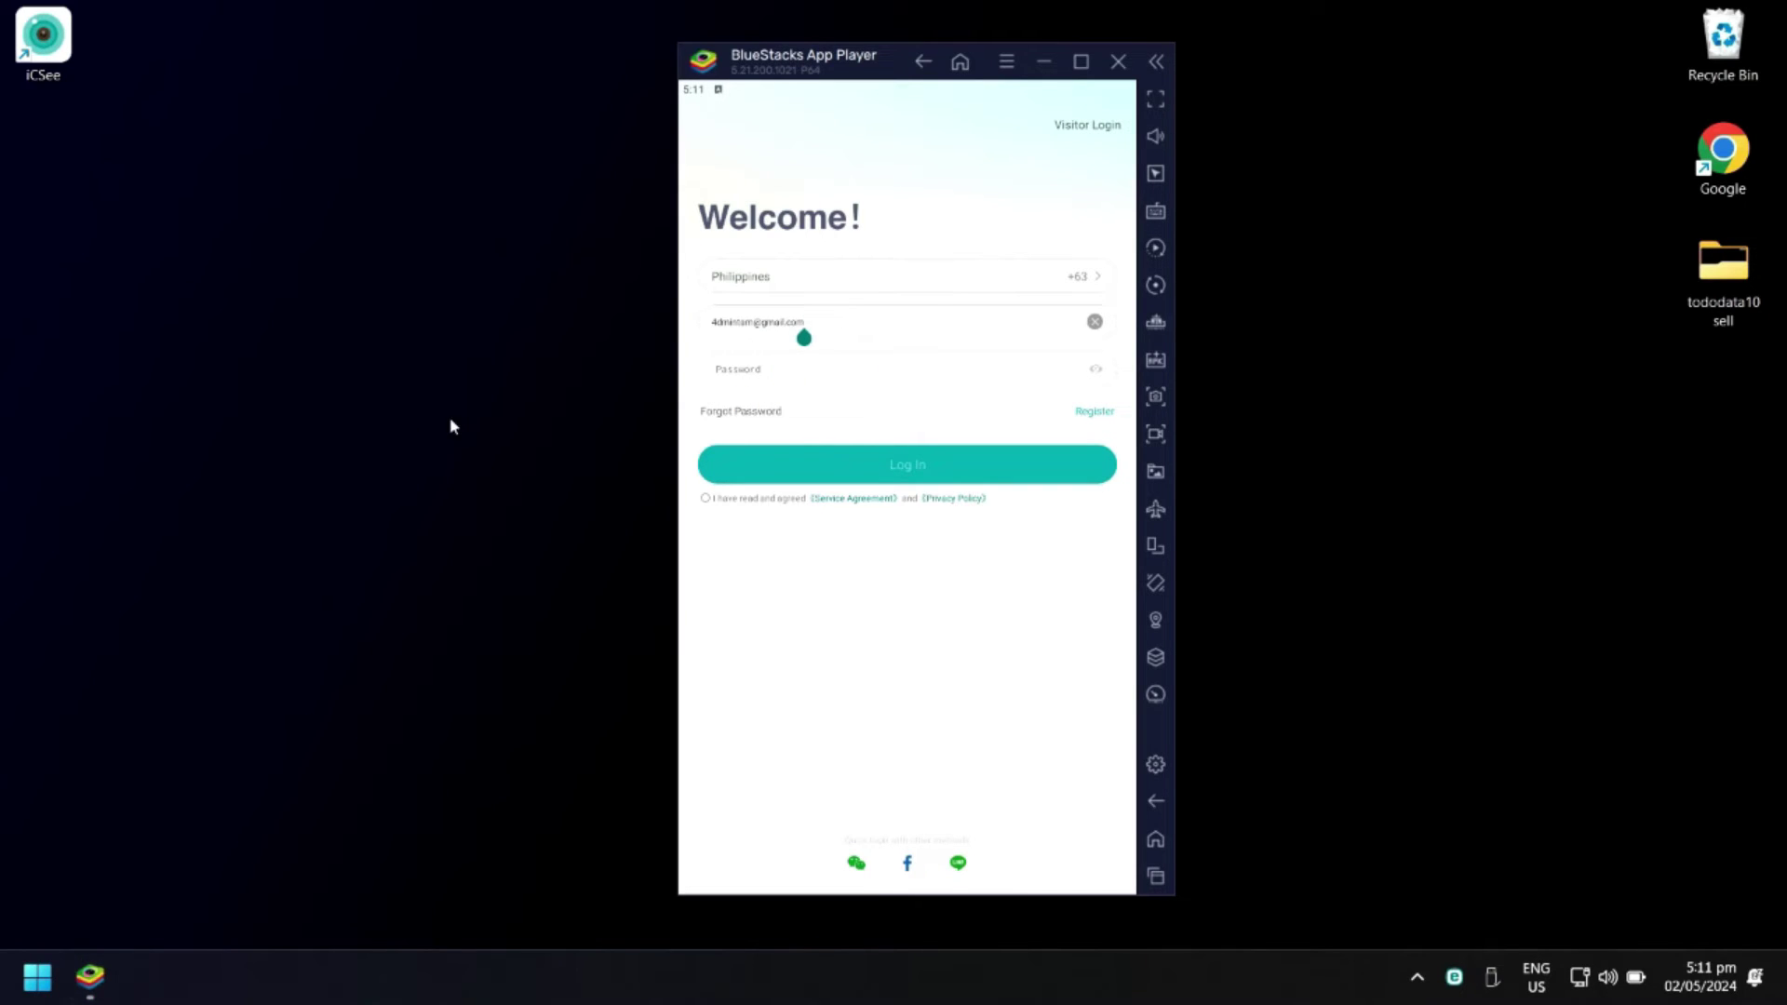
pyautogui.click(724, 369)
pyautogui.hotkey('ctrl', 'v')
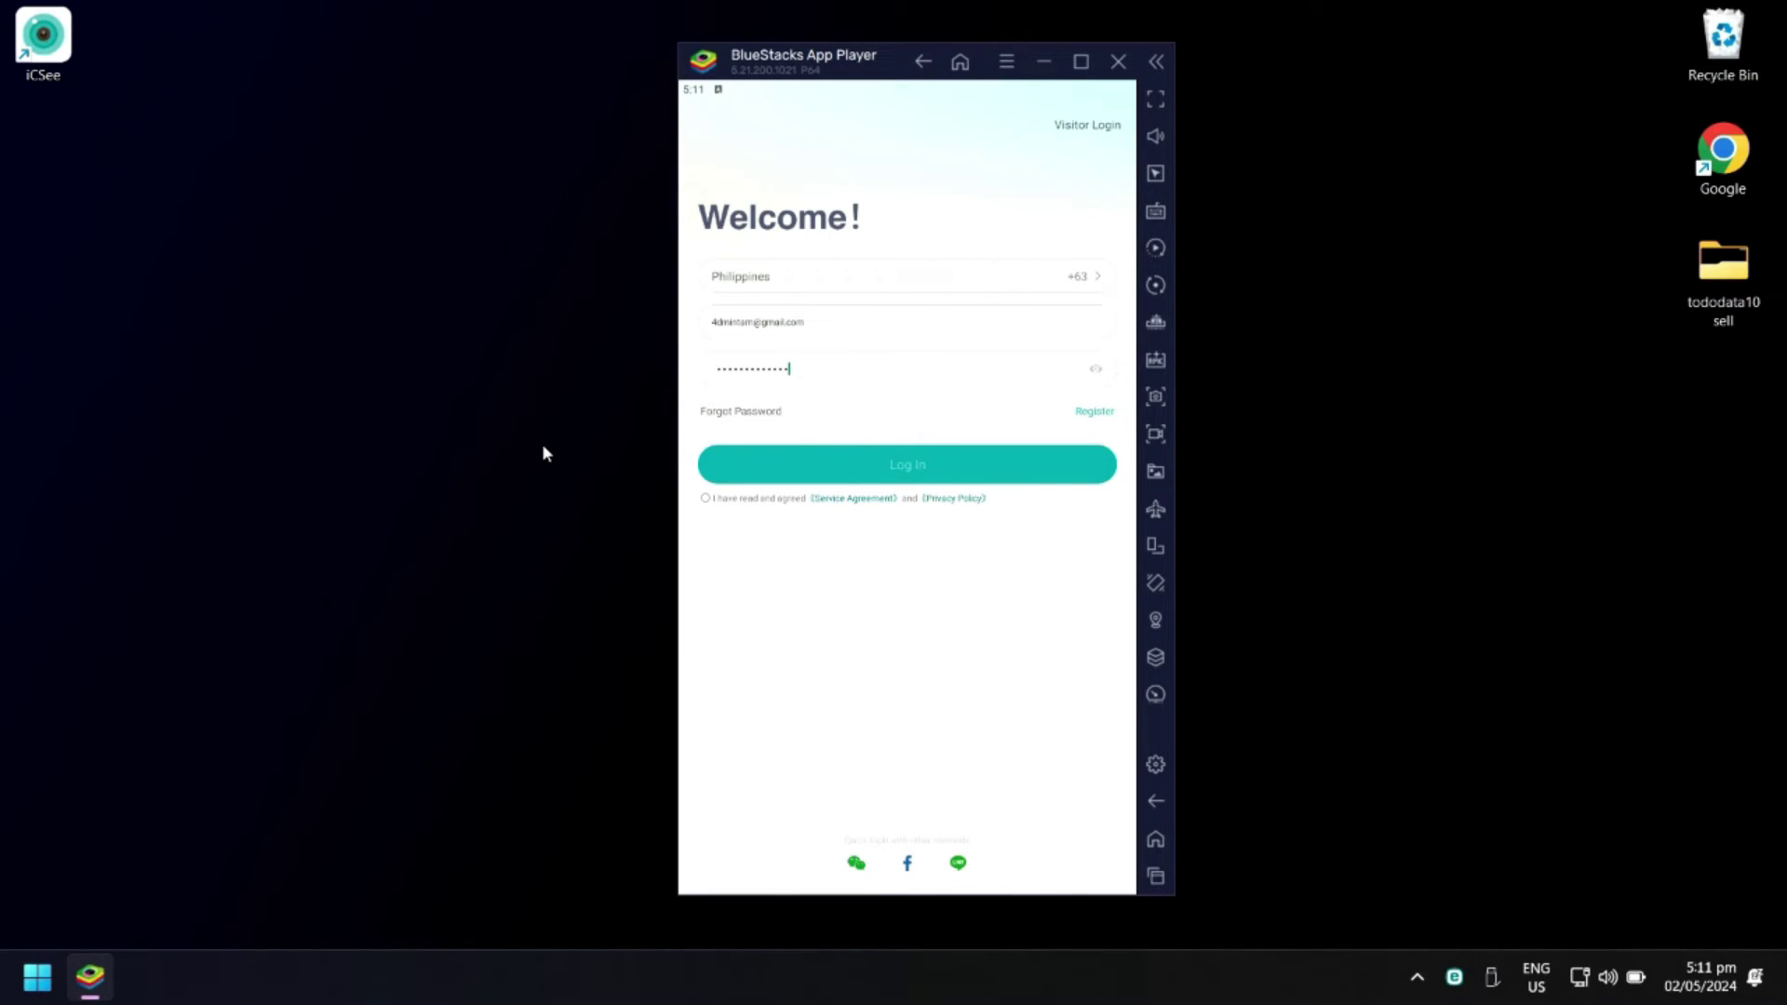
pyautogui.click(917, 478)
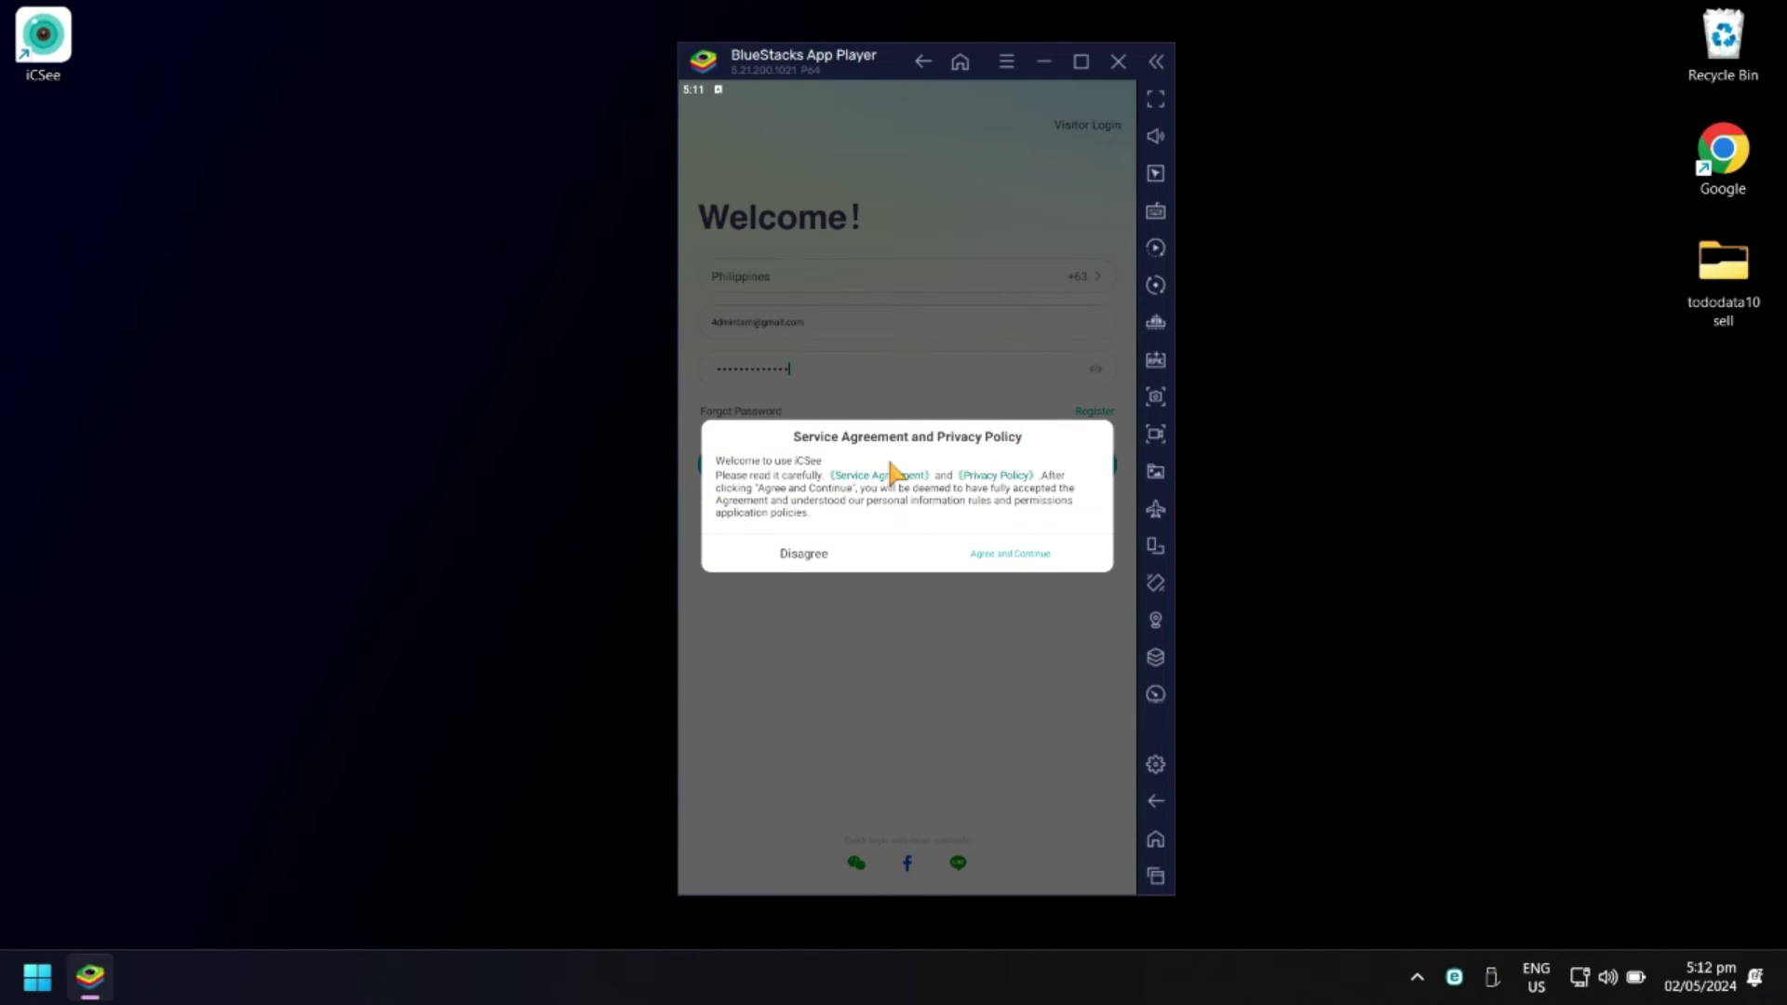
# Accept the agreement, allow location access, and turn on Bluetooth to finish iCSee login
pyautogui.click(1009, 557)
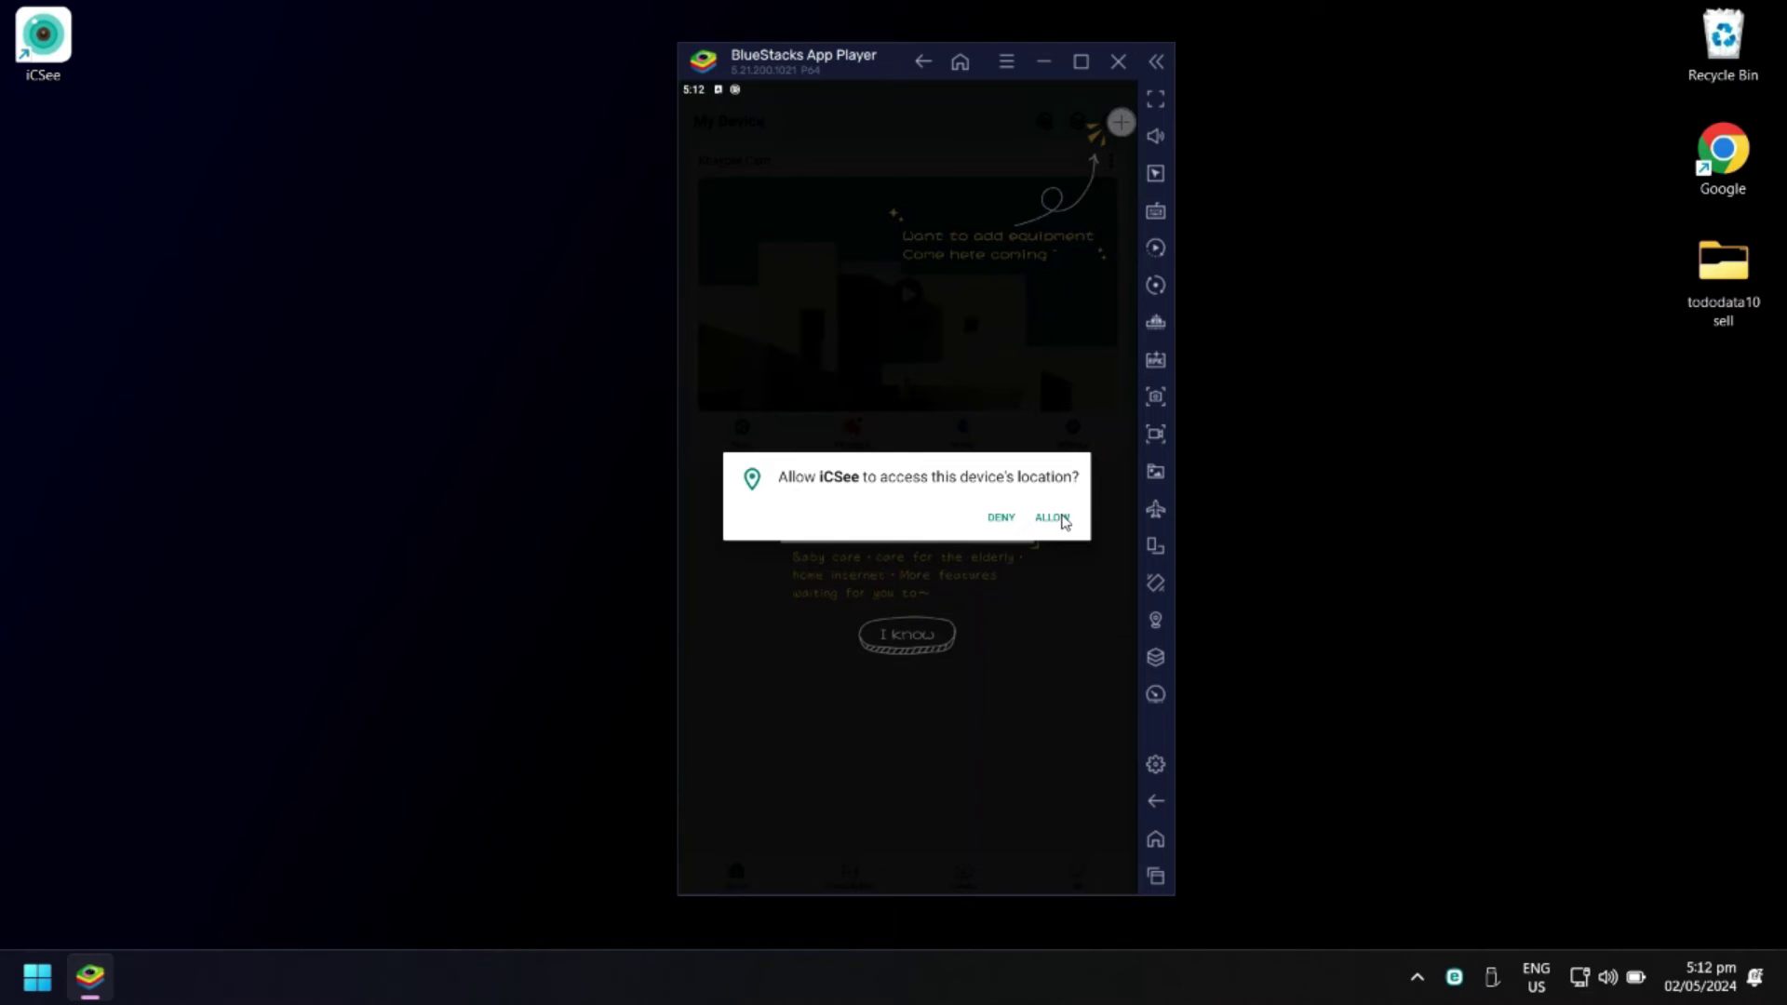
pyautogui.click(1063, 518)
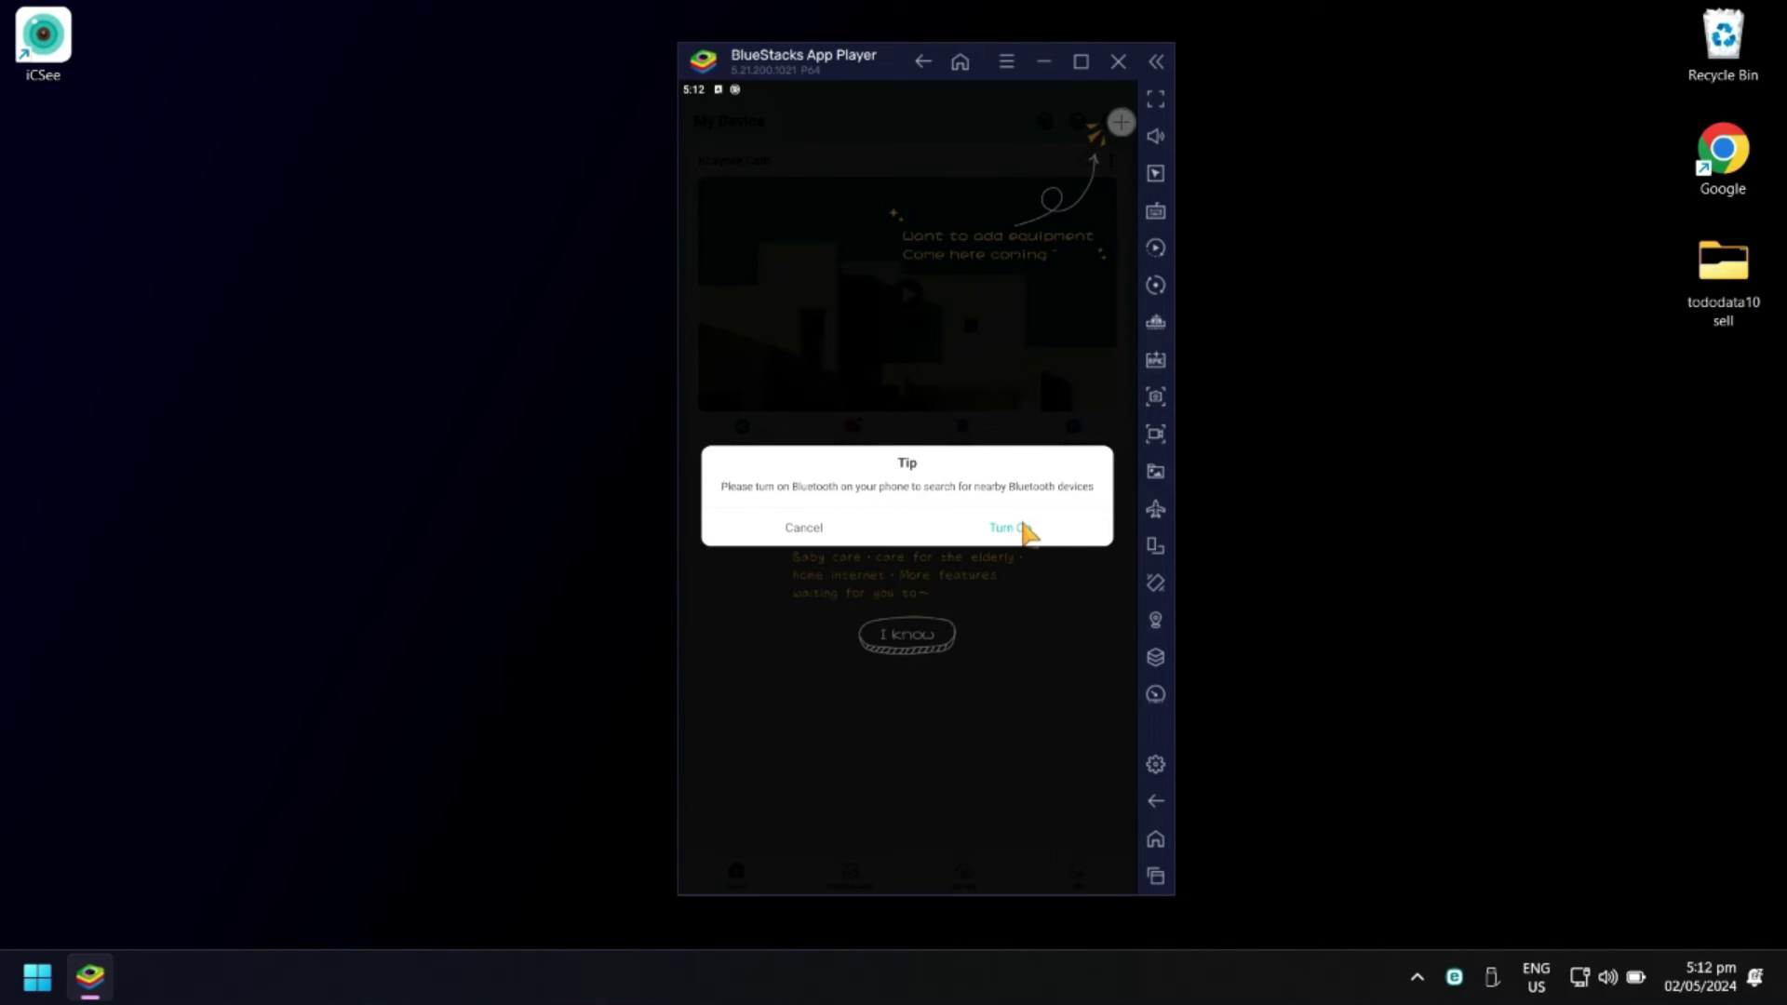
pyautogui.click(1017, 536)
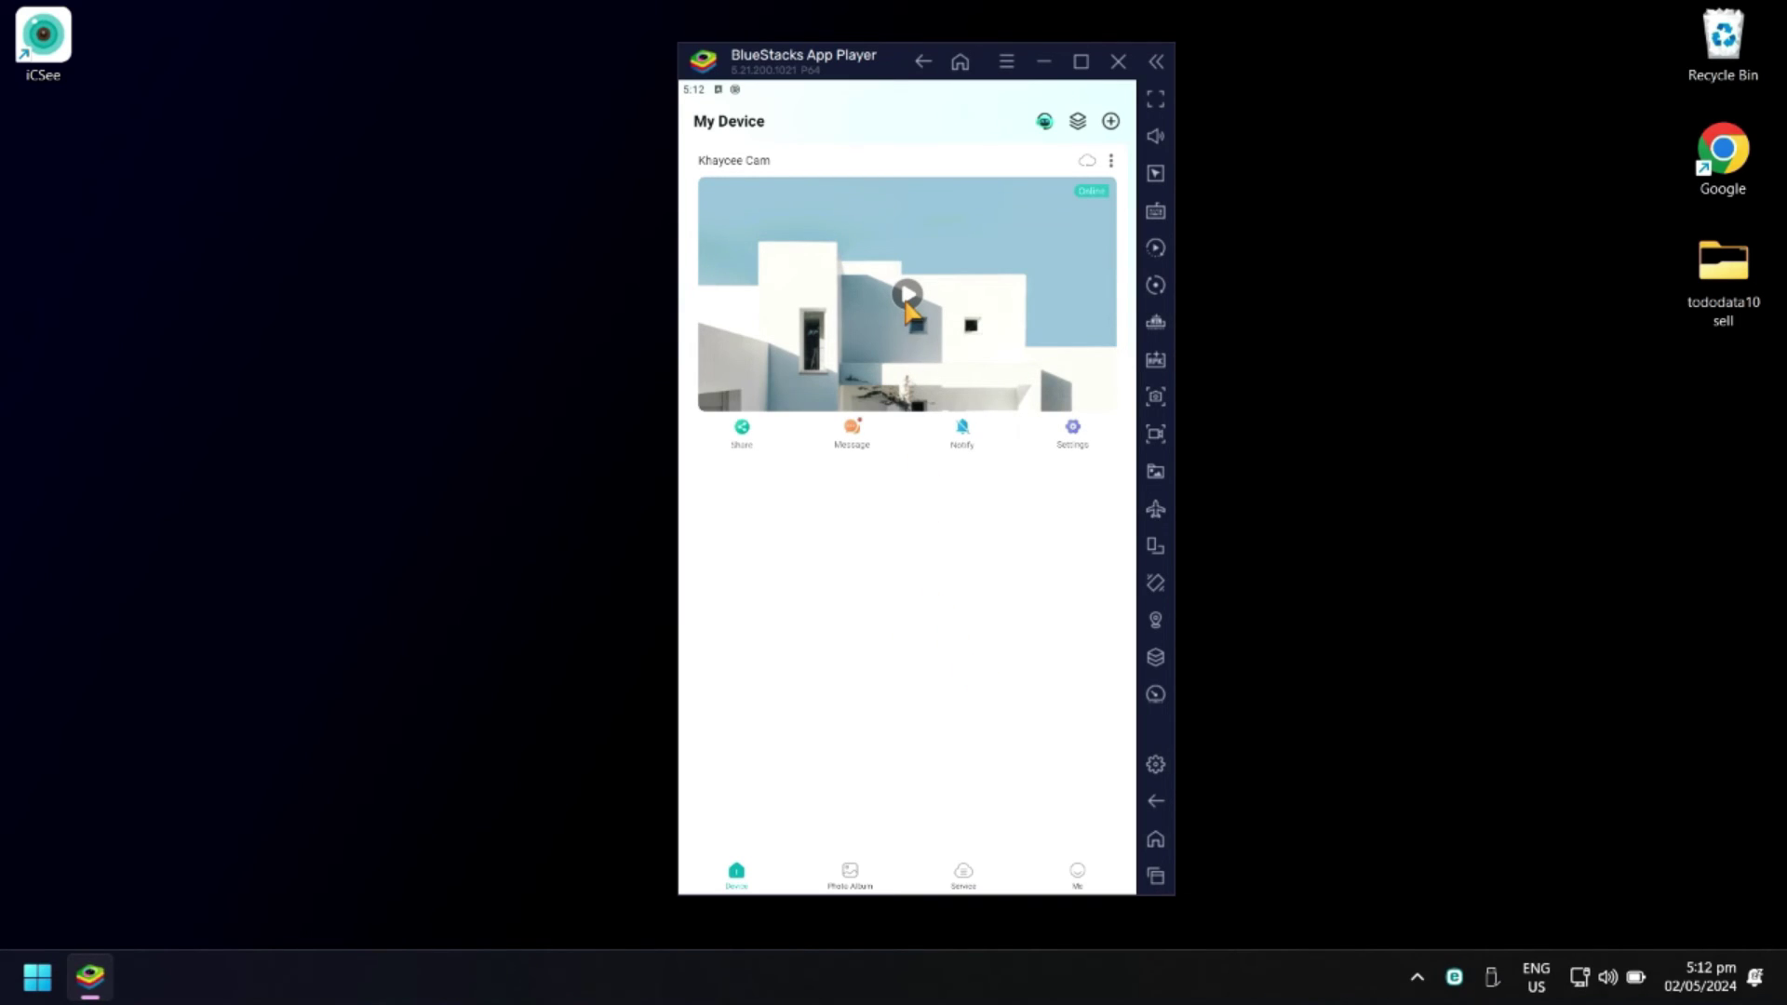
# Play the Khaycee Cam live view, cancel the cloud storage offer, and switch to full-screen landscape
pyautogui.click(908, 296)
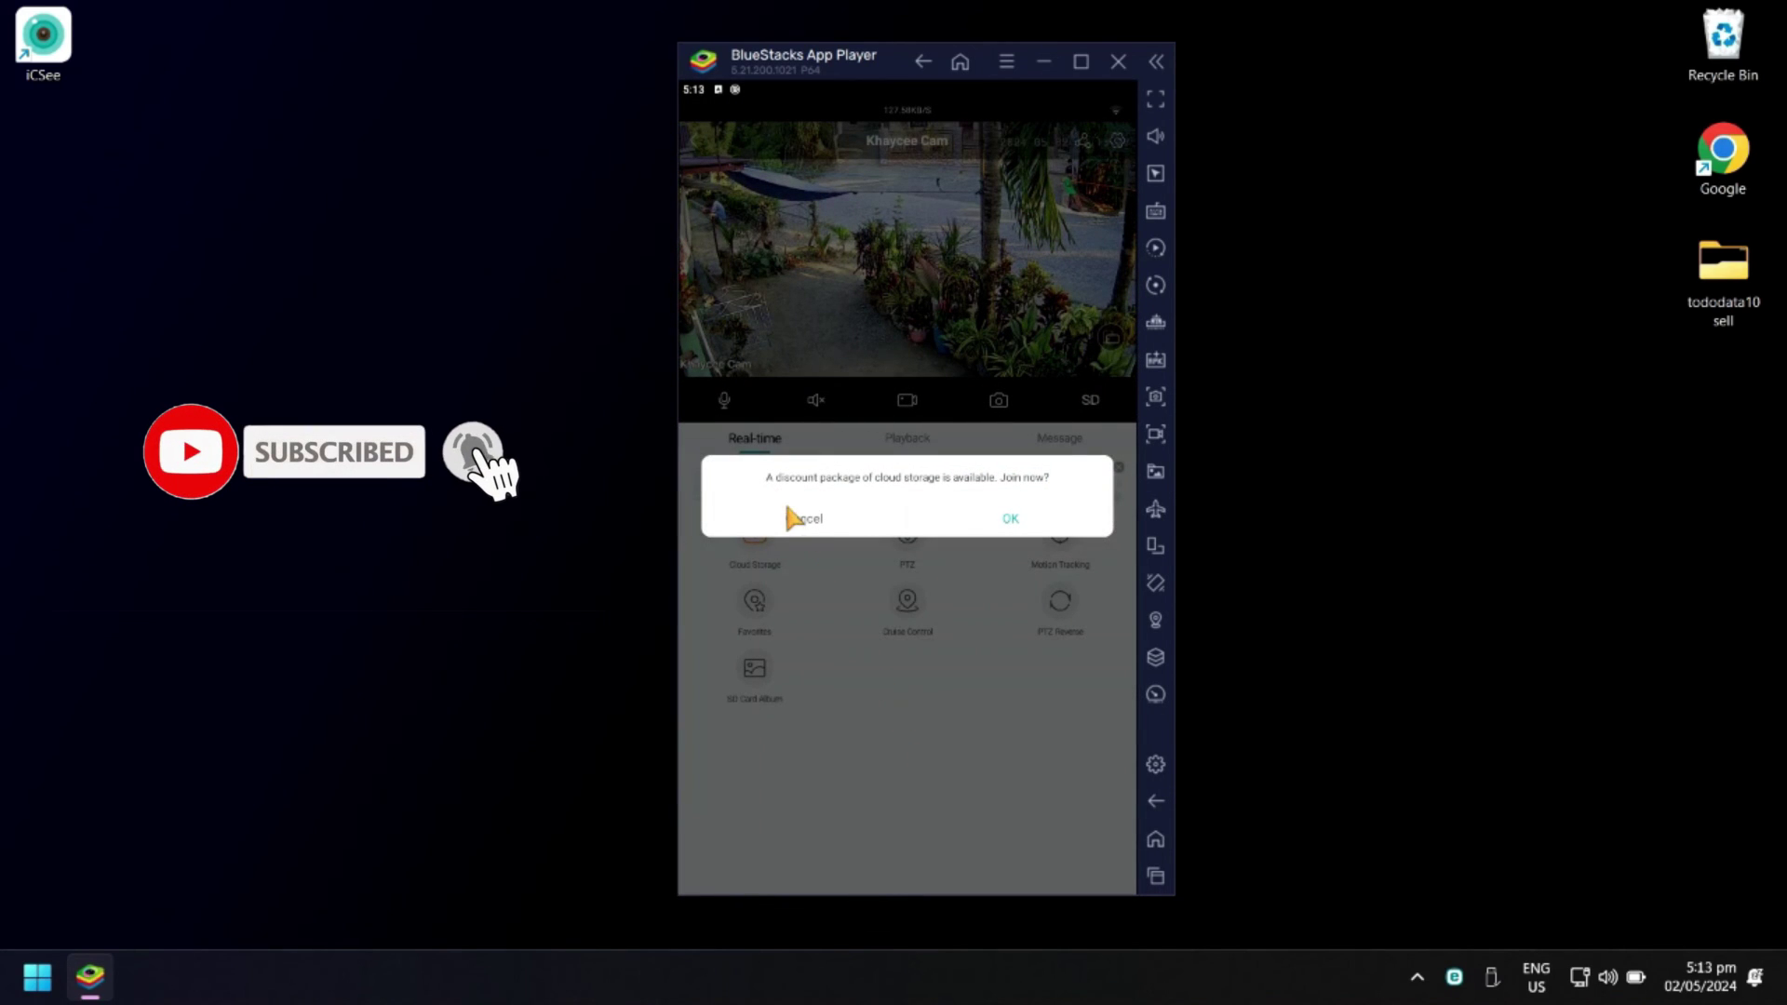
pyautogui.click(806, 519)
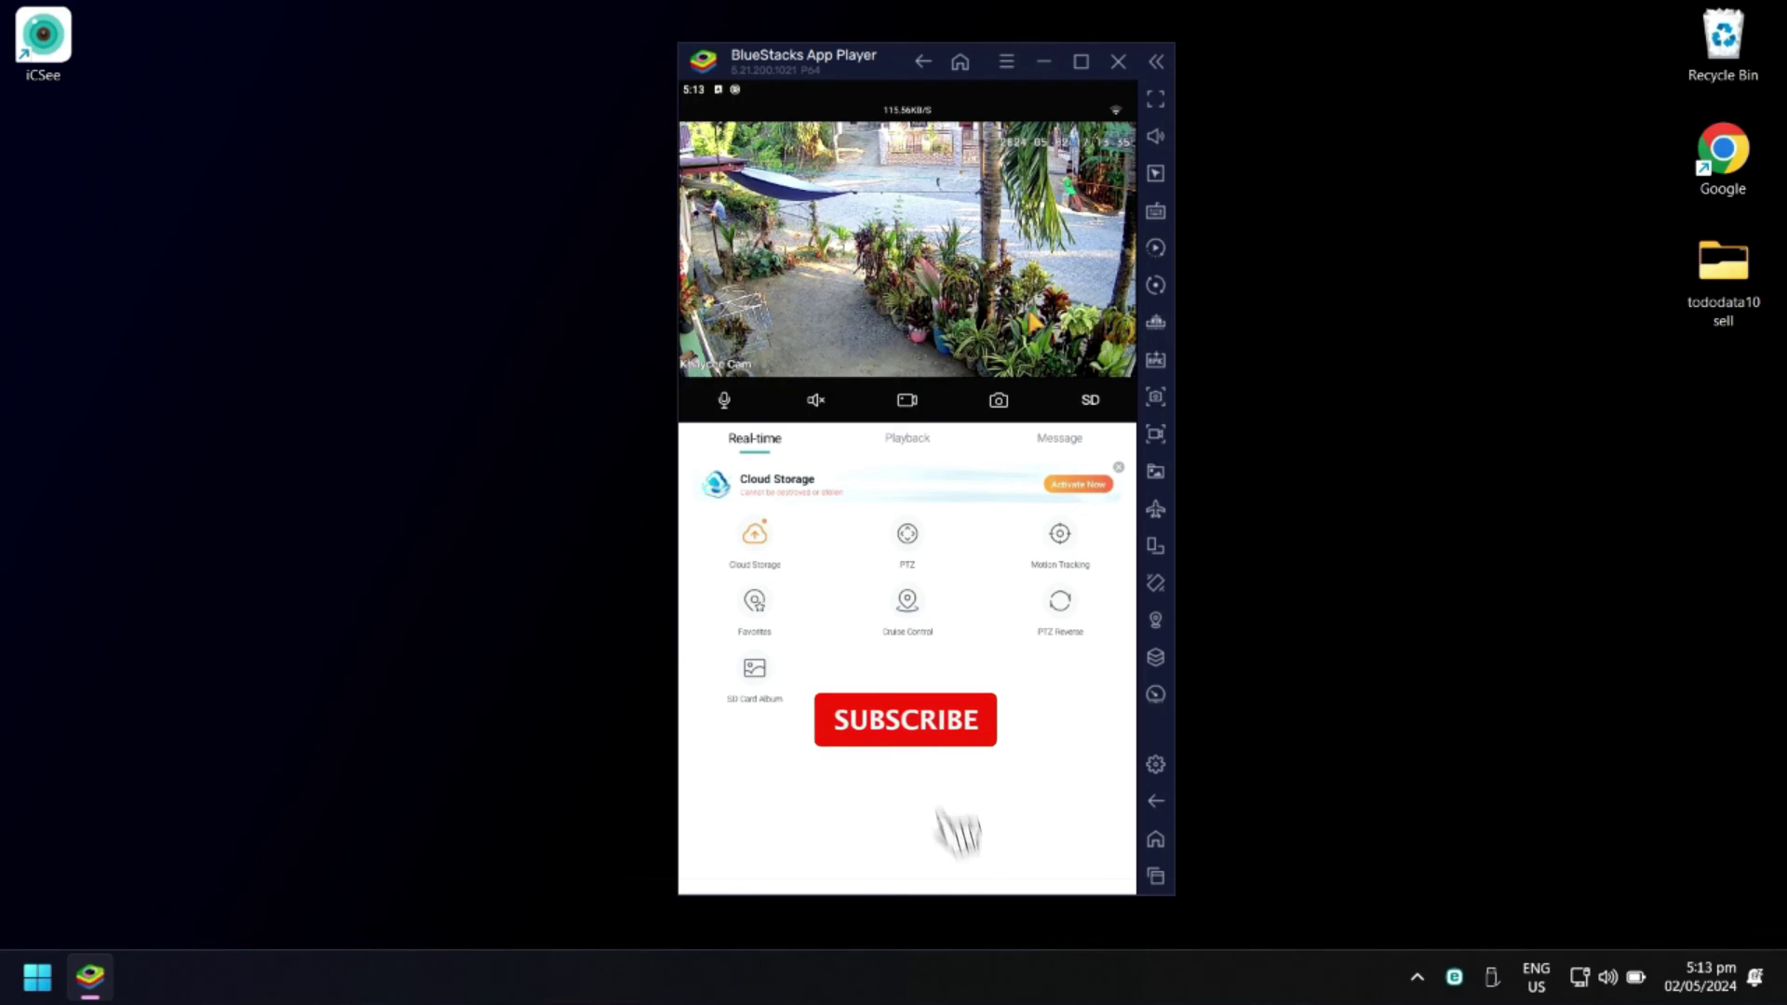
pyautogui.click(1114, 351)
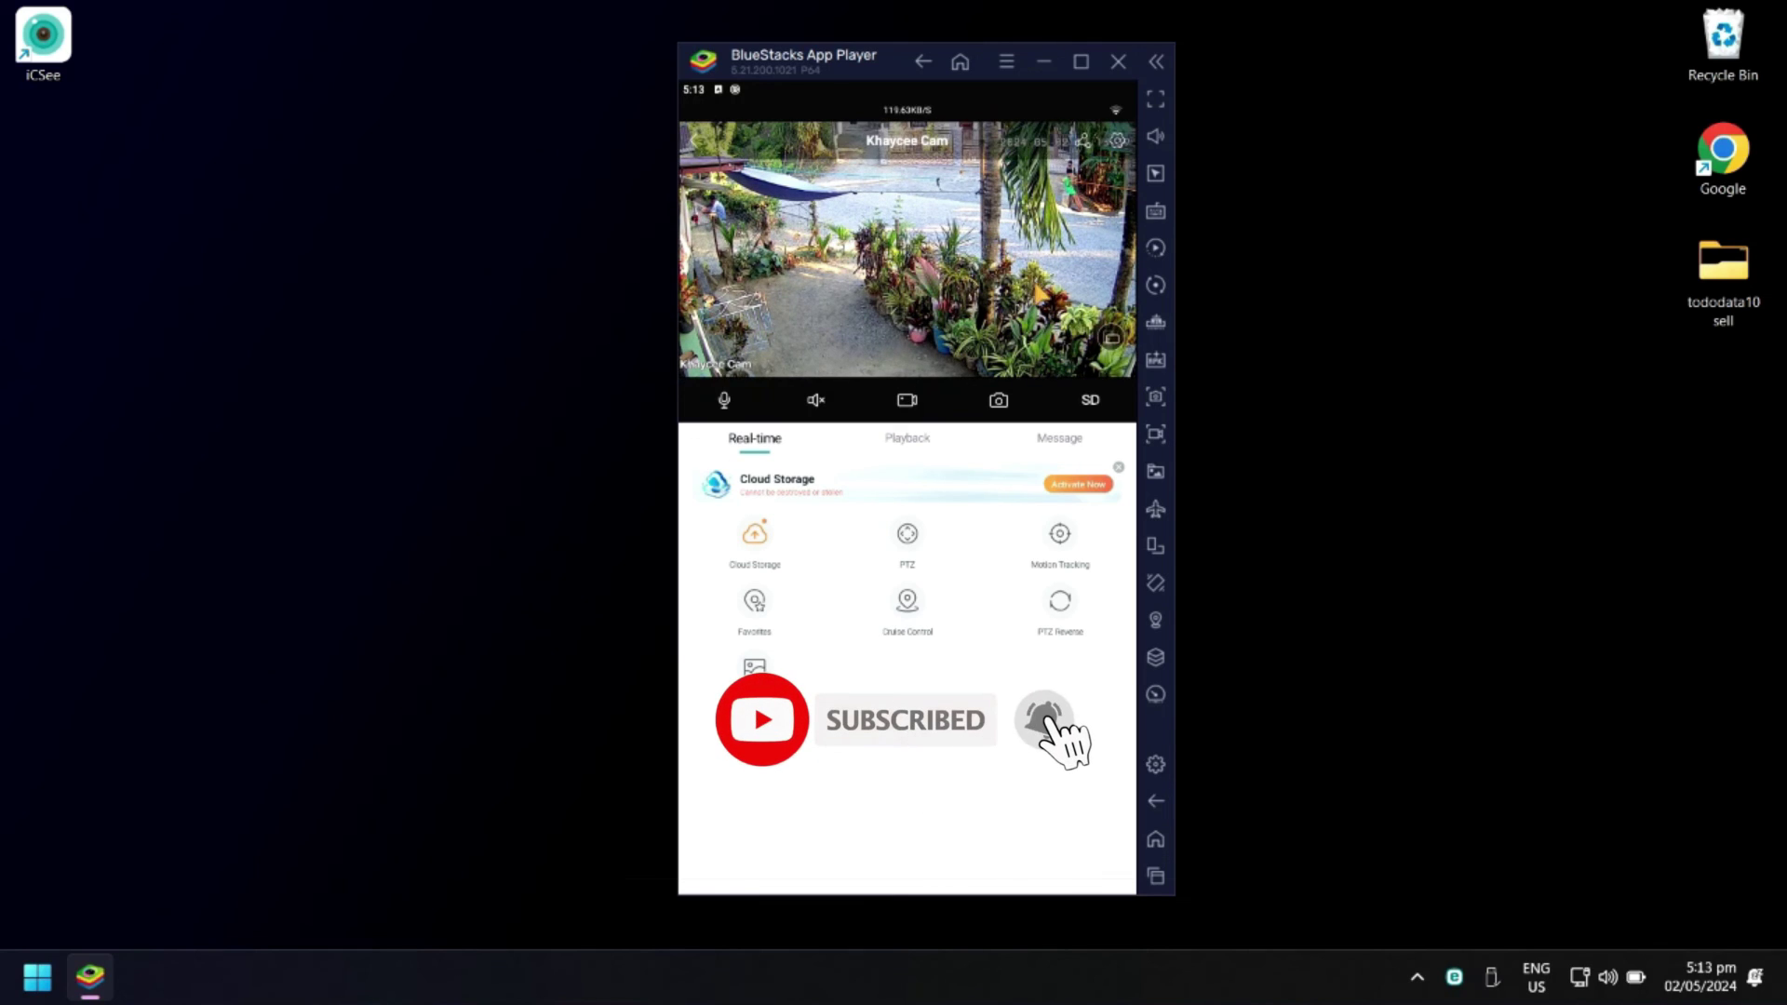
pyautogui.click(1112, 342)
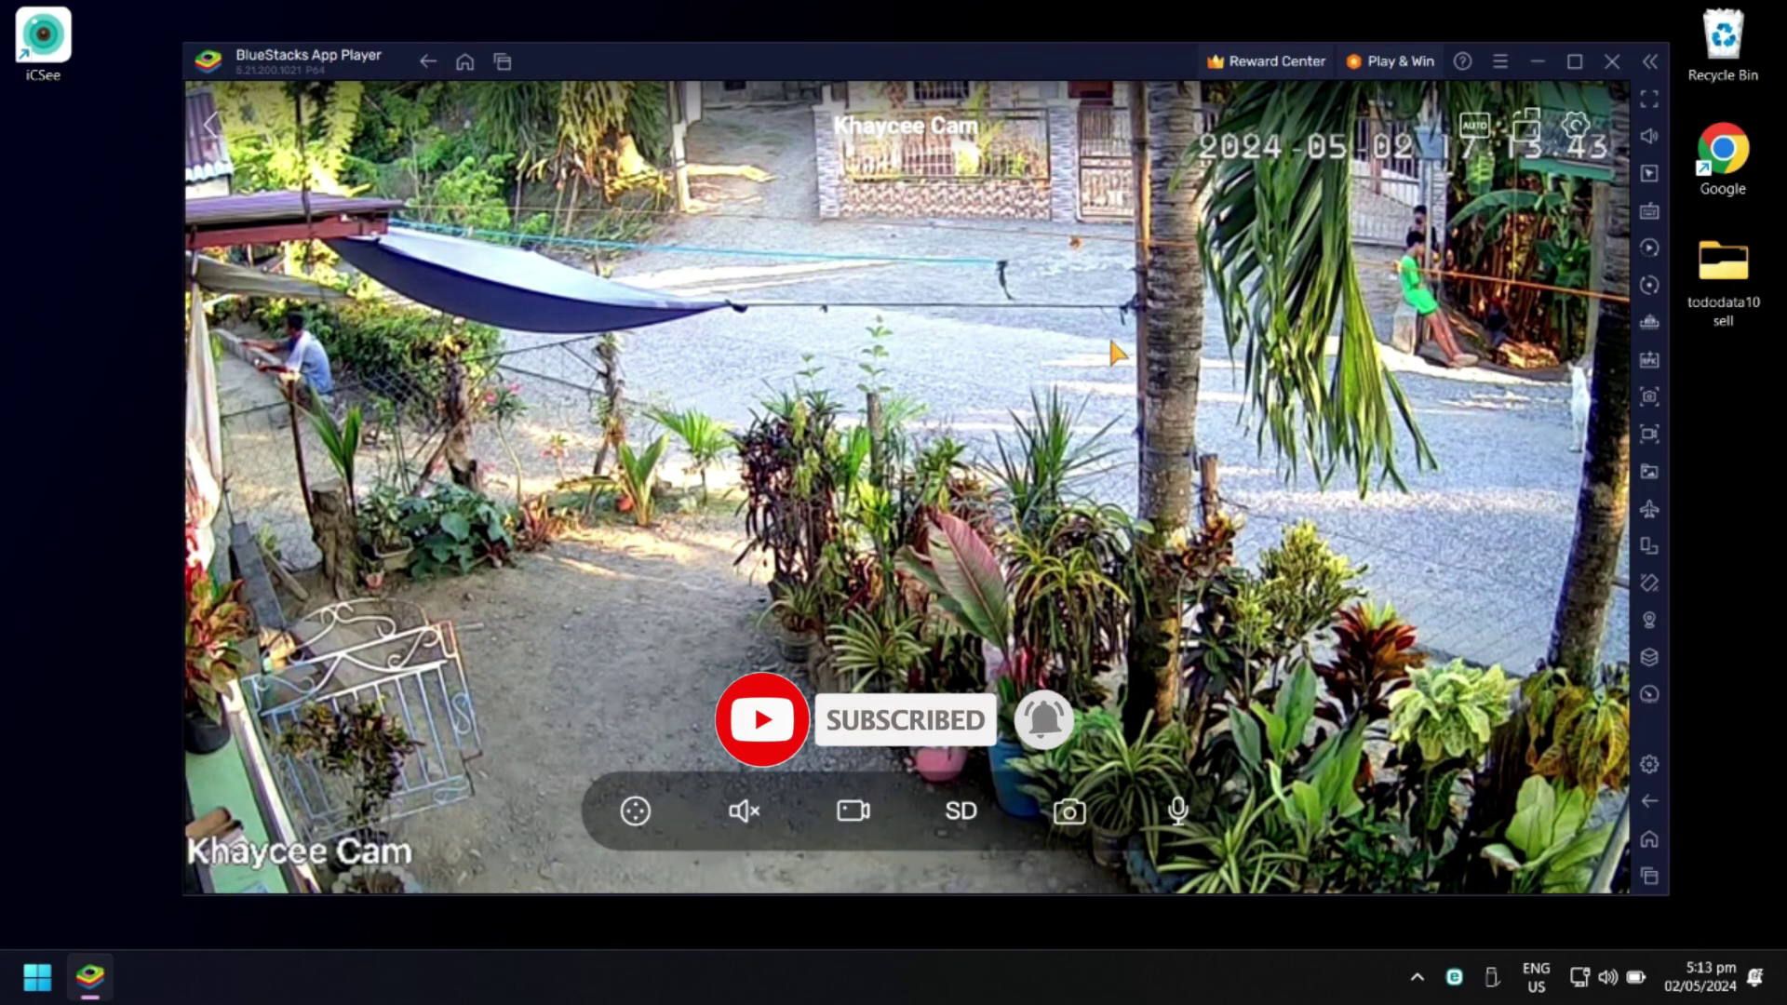